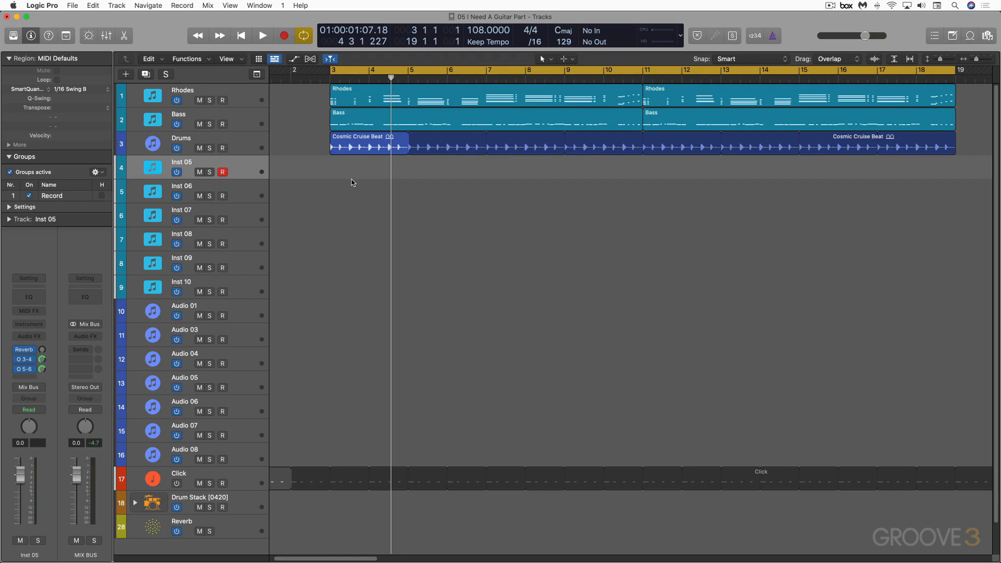
- Play the existing Rhodes, Bass and Drums arrangement from bar 3 into the second section, and stop playback
scroll(354, 172, "down", 1)
scroll(350, 151, "up", 1)
key("space")
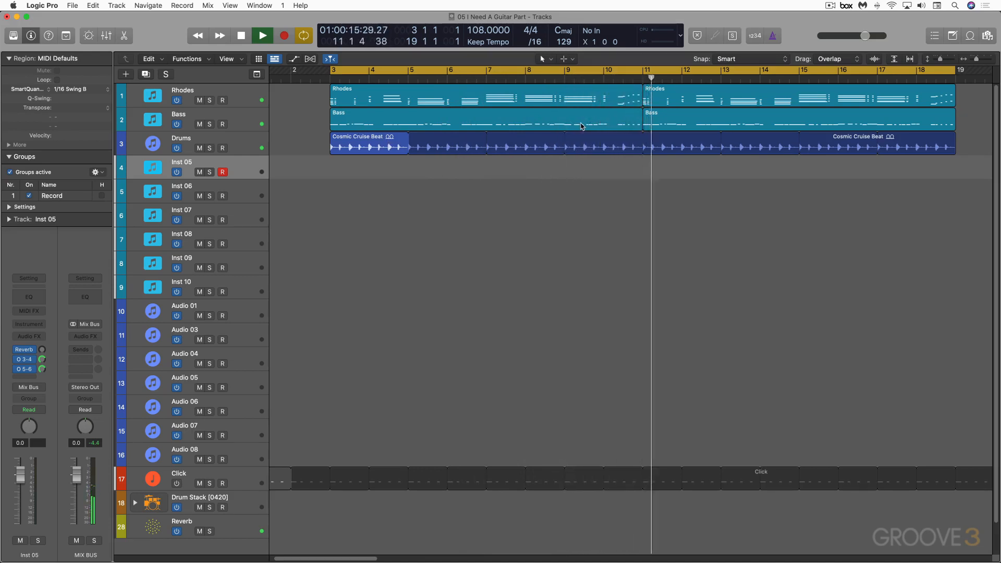
key("space")
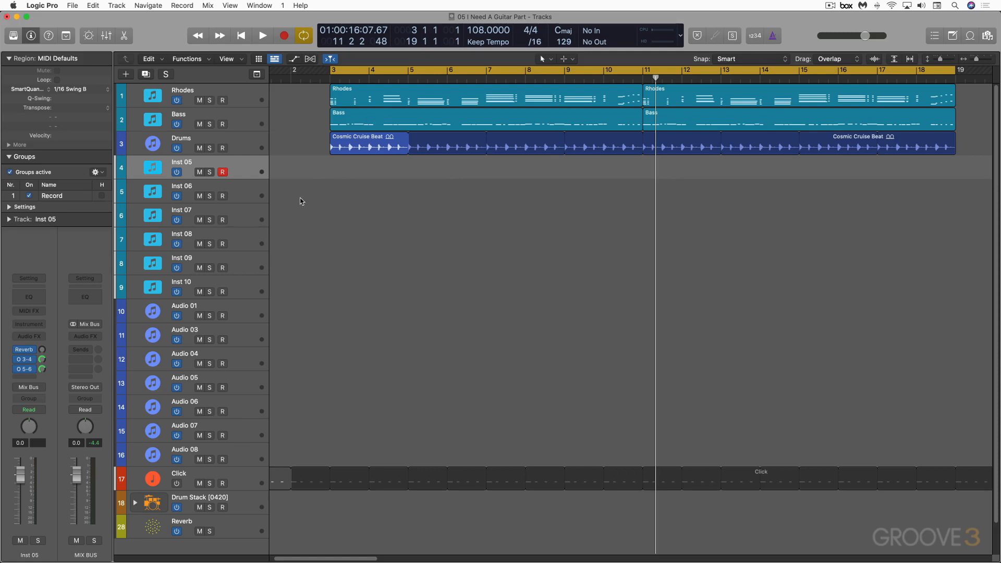
- Load the stereo Band-in-a-Box DAW AU Plugin on the Inst 05 track with its tempo at 108, and enlarge its window
left_click(39, 325)
mouse_move(51, 352)
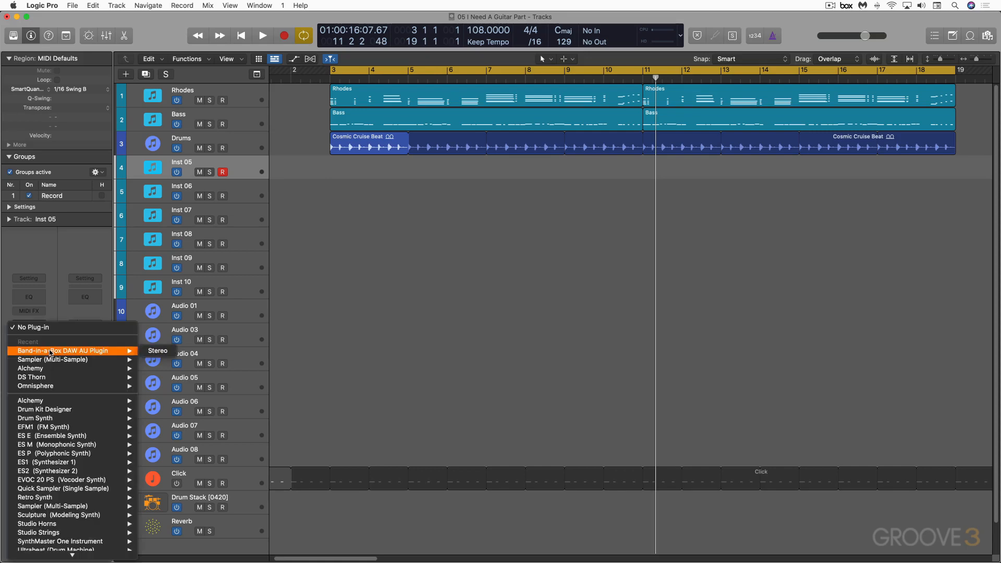
left_click(152, 351)
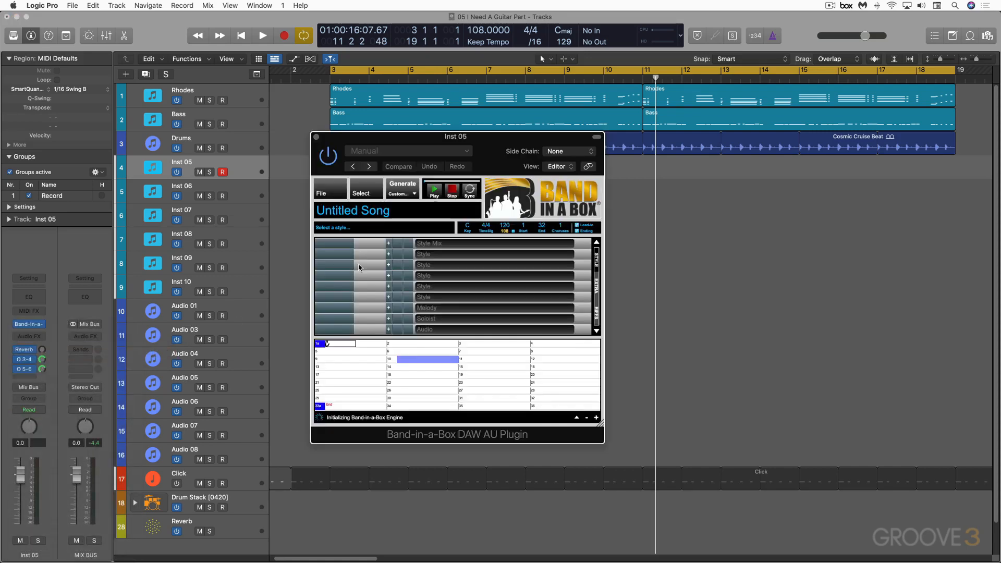
left_click_drag(600, 423, 827, 448)
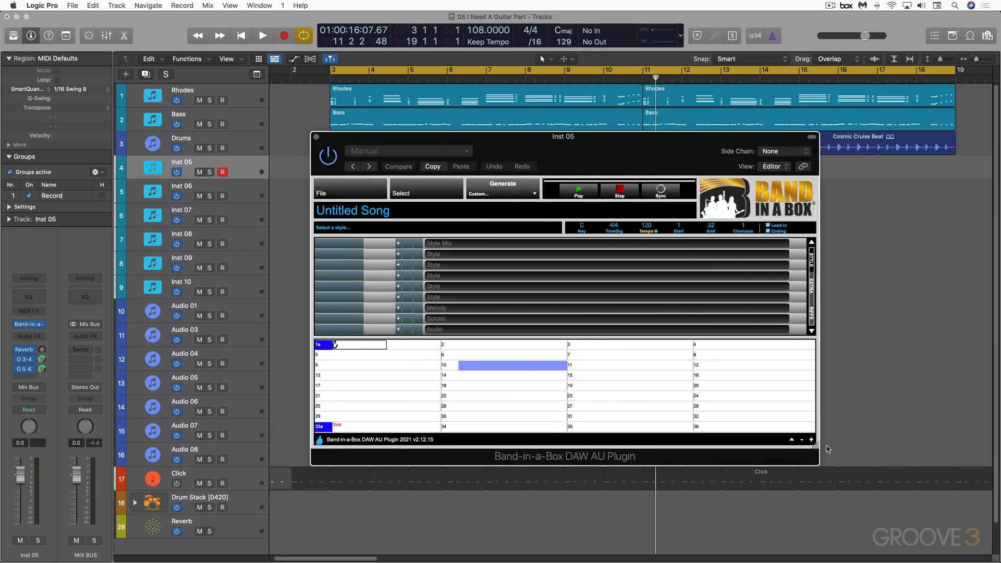
left_click(666, 233)
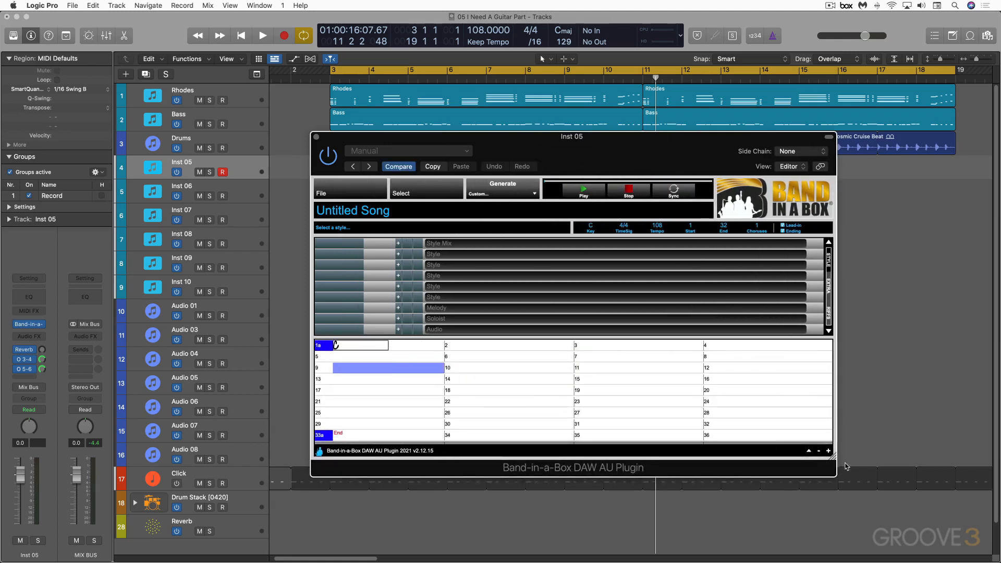
left_click_drag(832, 457, 856, 498)
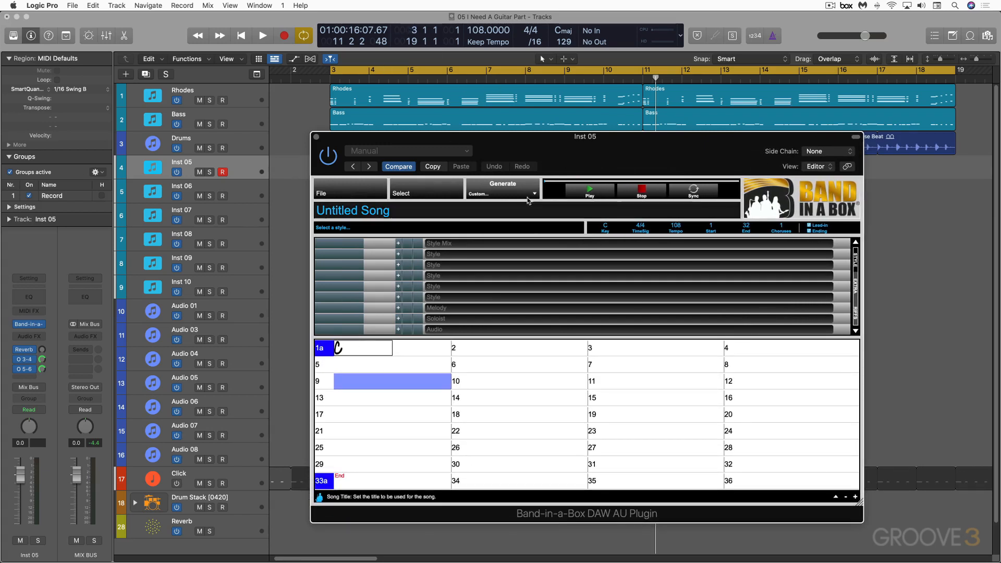
- Enter Gm7 in bar 1 of the chord sheet, and Gm7 with an anticipated ^Gm7 on the second half of bar 2
left_click(642, 192)
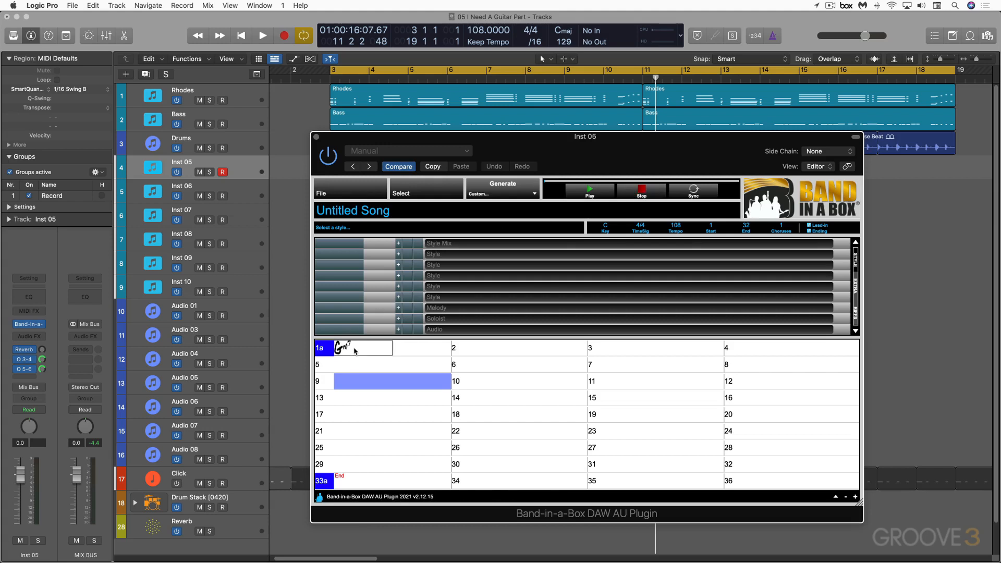
key("Right")
key("Right")
type("G")
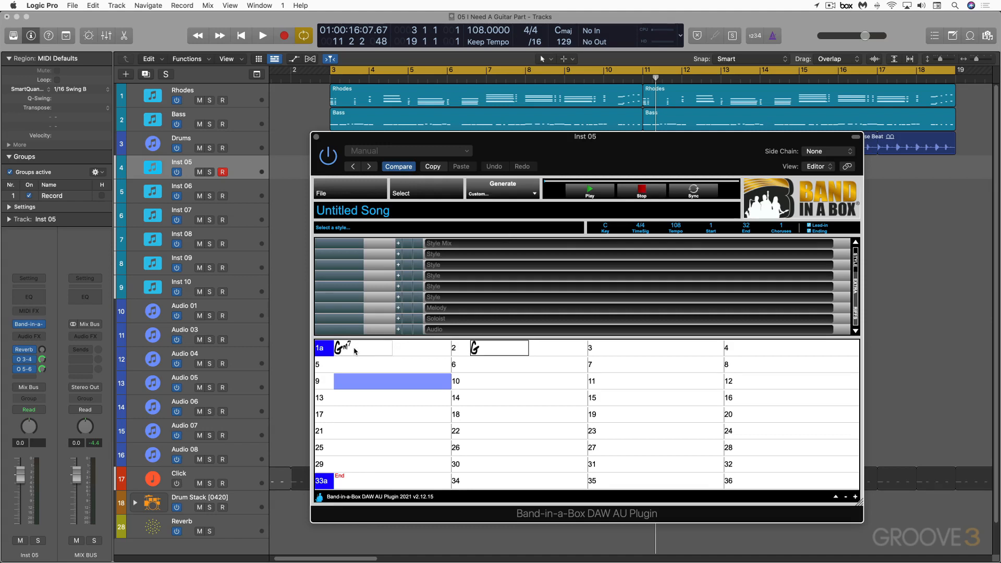
key("Right")
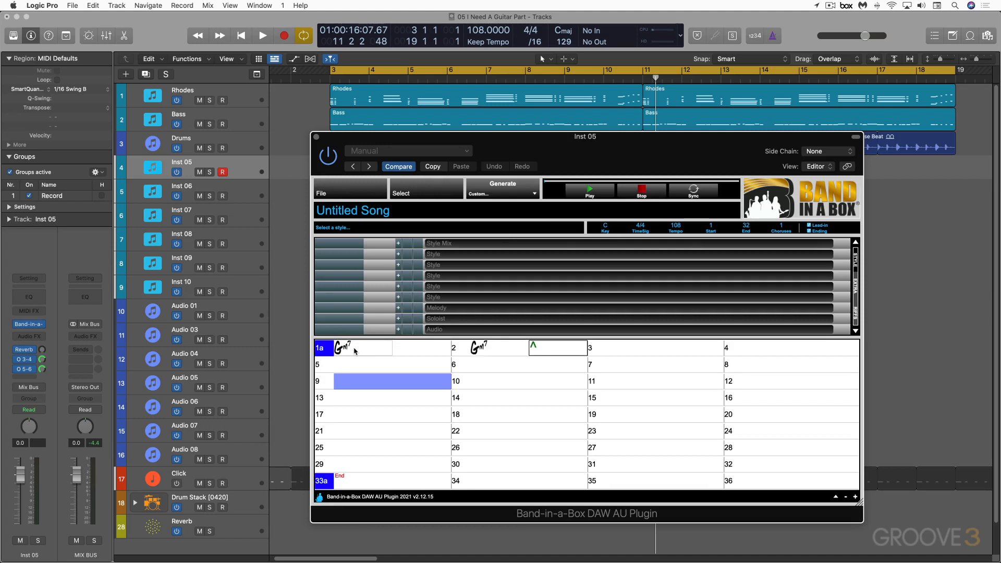
type("^Gm7")
key("Right")
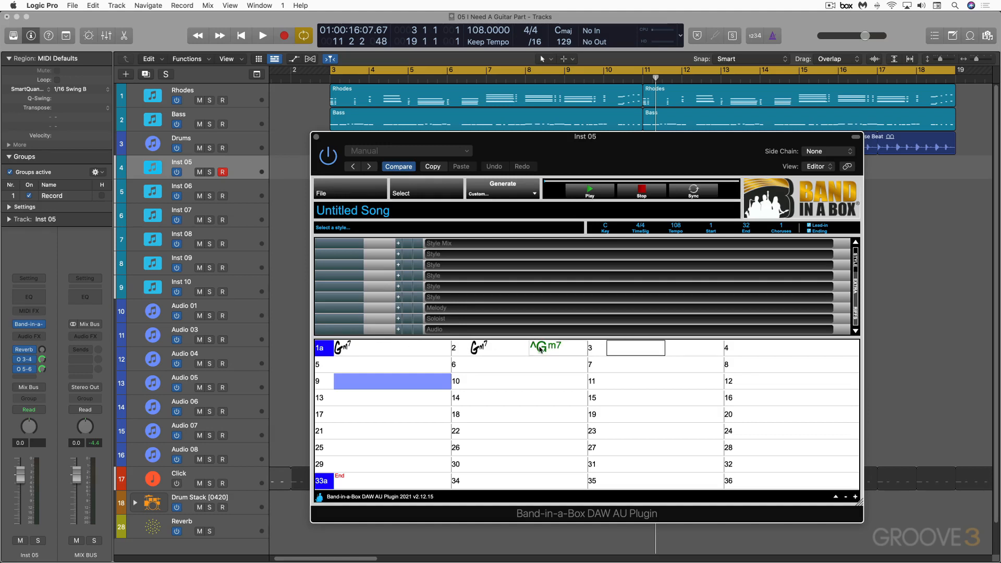
- Enter Gm7 in bar 3, and Gm7 with ^Gm7 on the second half of bar 4
type("g")
key("Return")
key("Return")
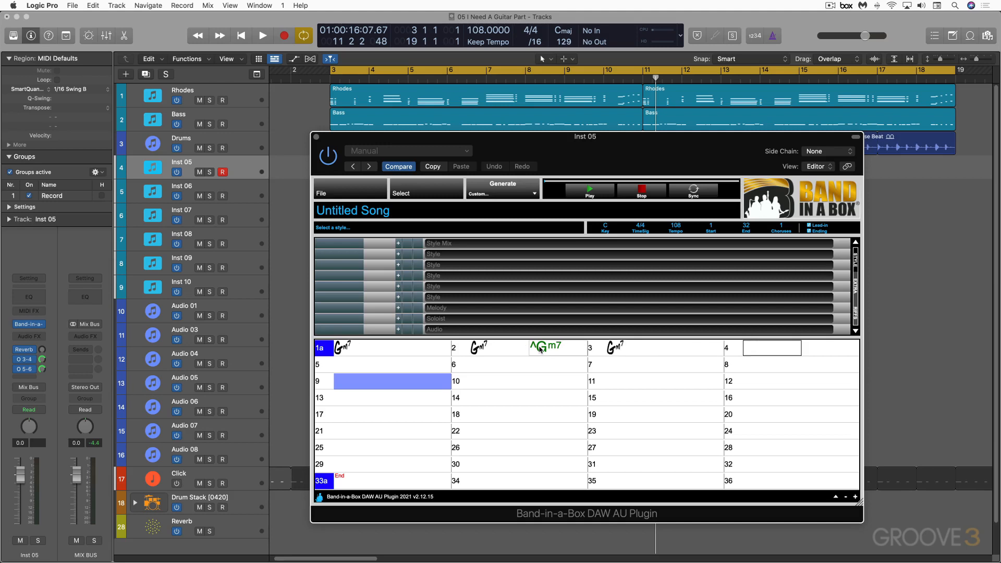
type("g")
key("Return")
type("^")
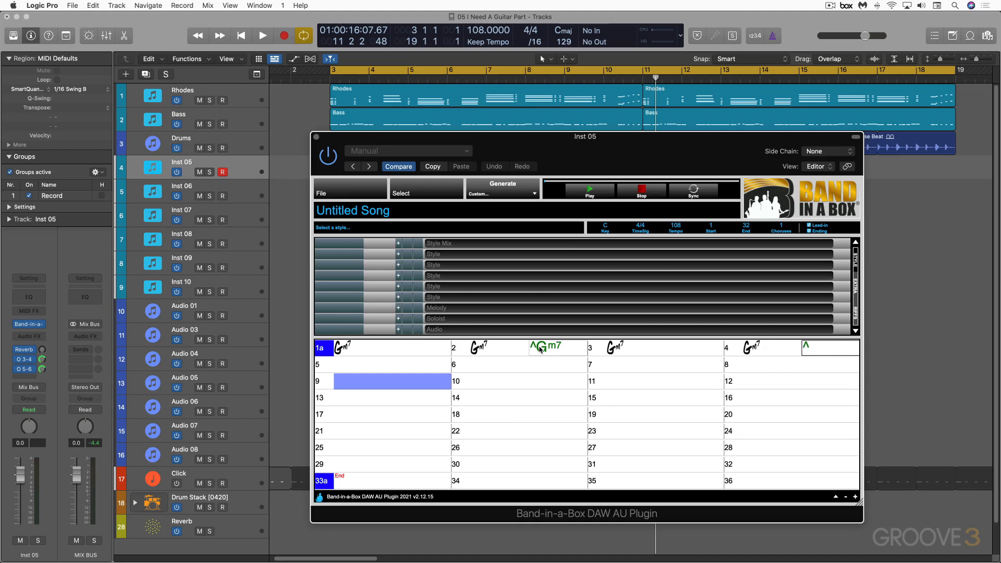
type("g")
key("Return")
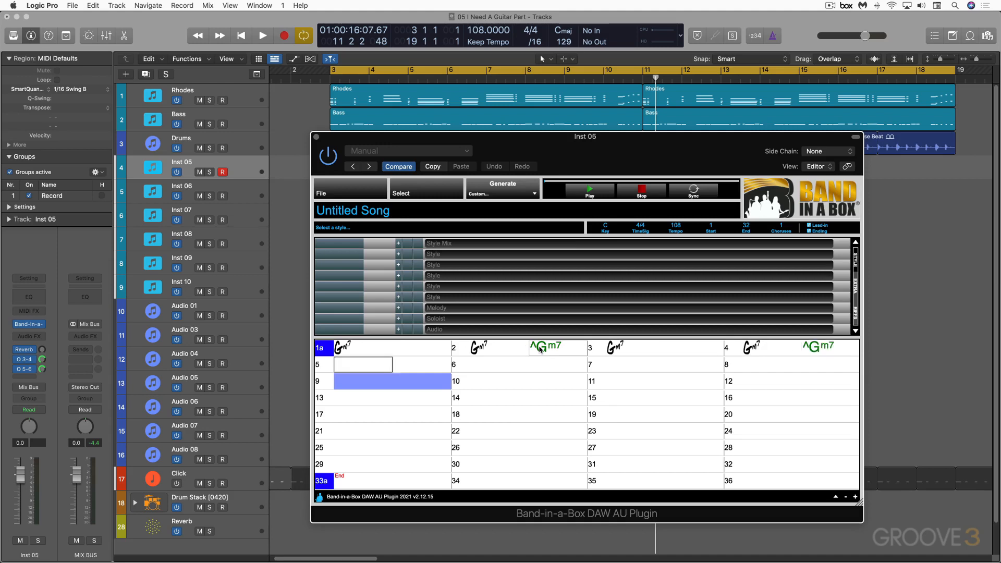
- Enter BbMaj7 in bar 5 with ^^BbMaj7 on its second half
type("bbj")
key("Return")
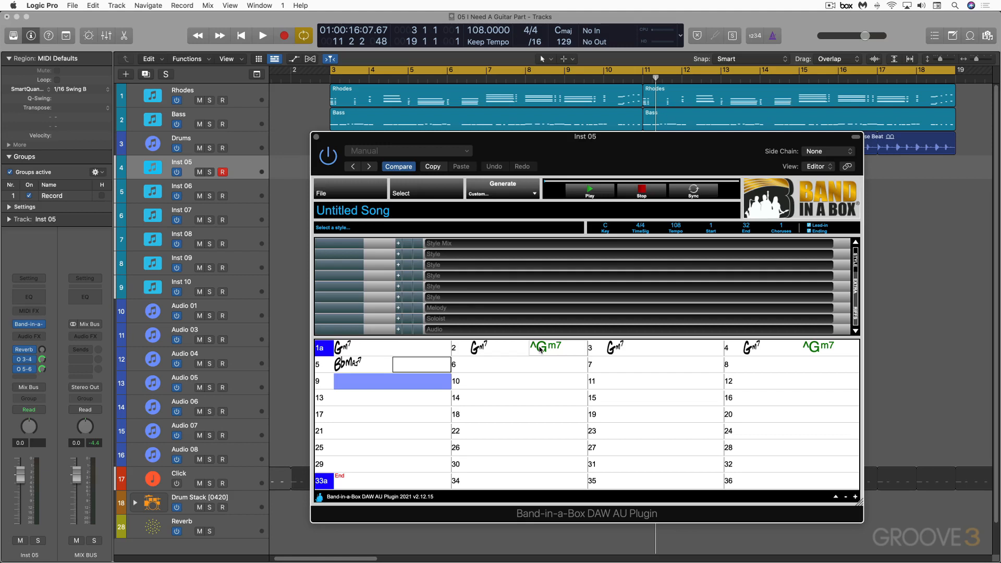
type("^^Bbj")
key("Return")
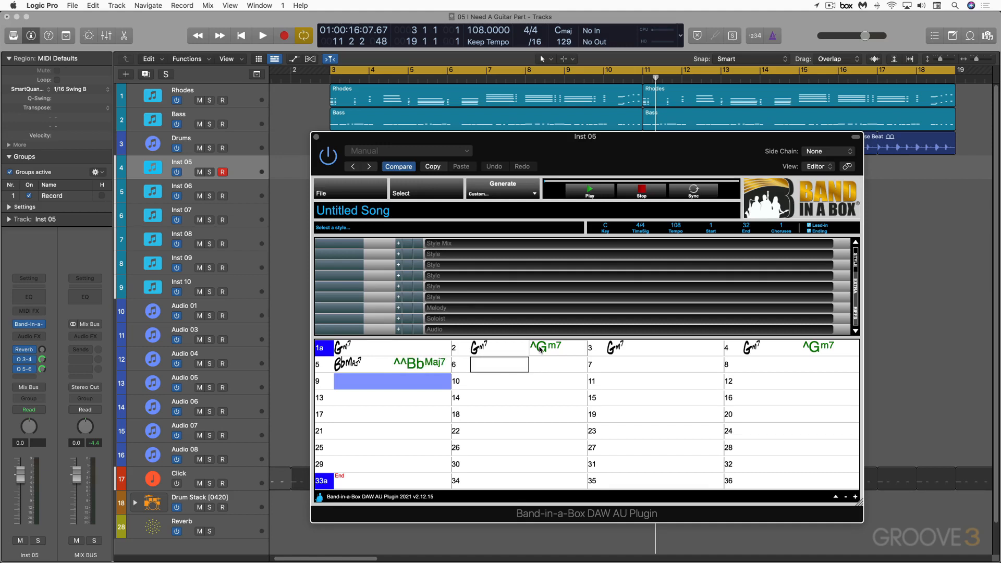
- Enter C9 in bar 6 with ^^C9 on its second half
type("C9")
key("Return")
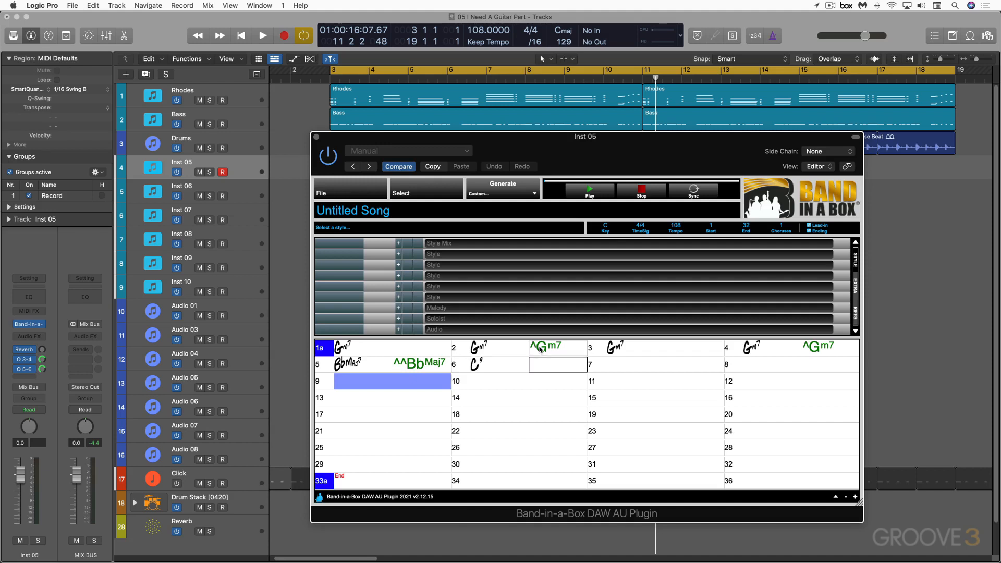
type("^^C9")
key("Return")
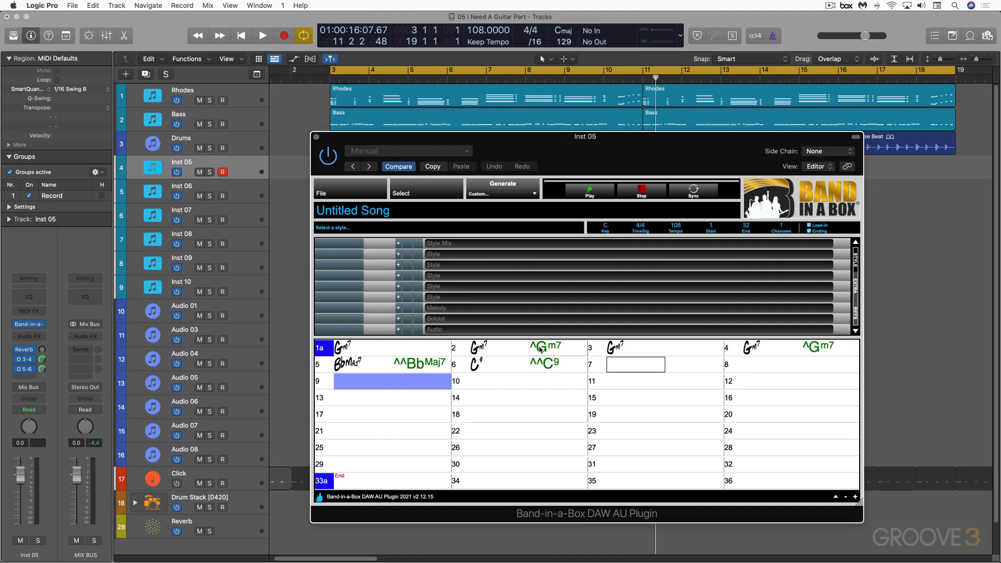
- Enter BbMaj7 and ^^BbMaj7 in bar 7, and a rested C9.. chord in bar 8
type("BbMaj")
key("Return")
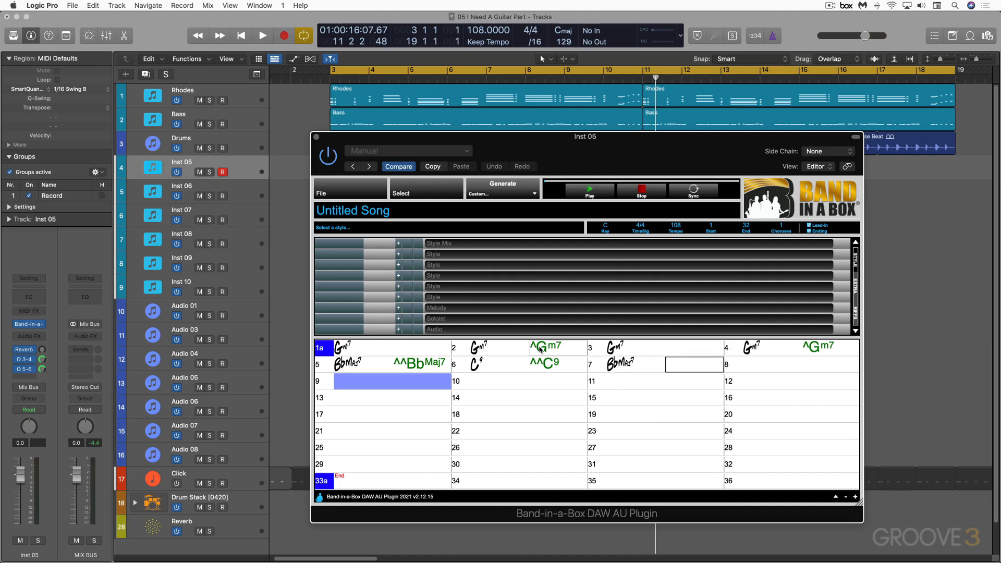
type("^^Bbj")
key("Return")
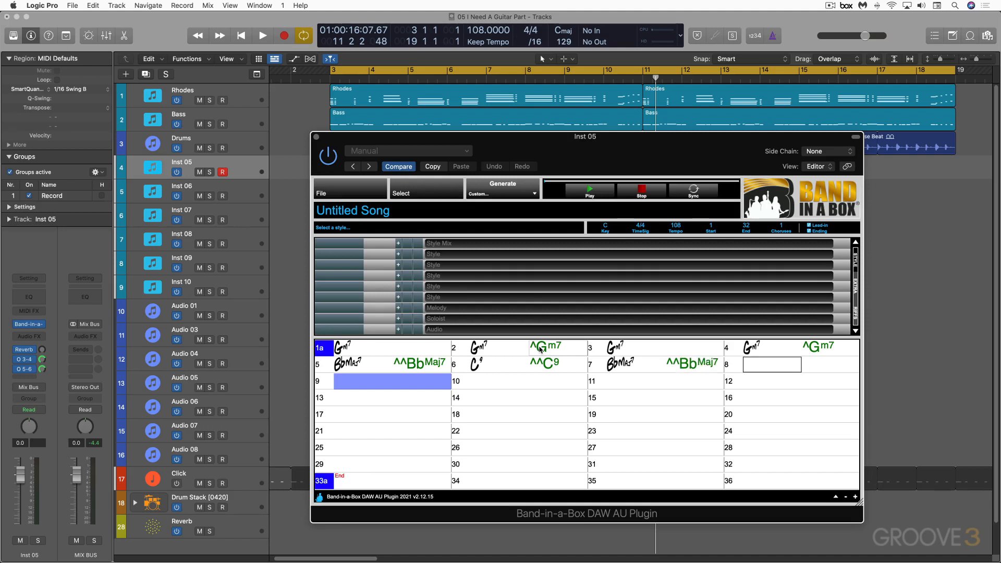
type("C9..")
key("Return")
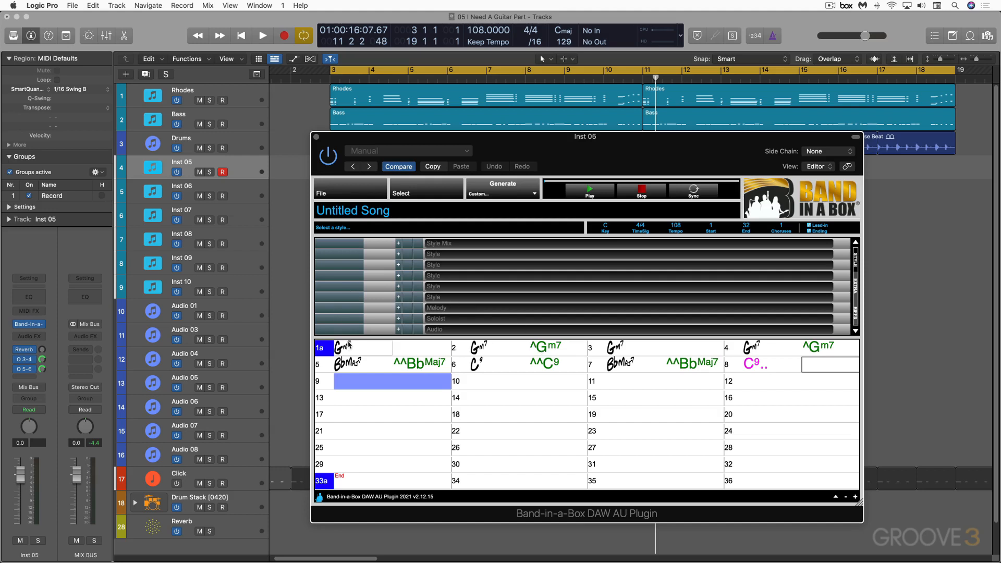
- Copy the chords of bars 1 to 8 and paste them starting at bar 9
left_click_drag(349, 345, 833, 369)
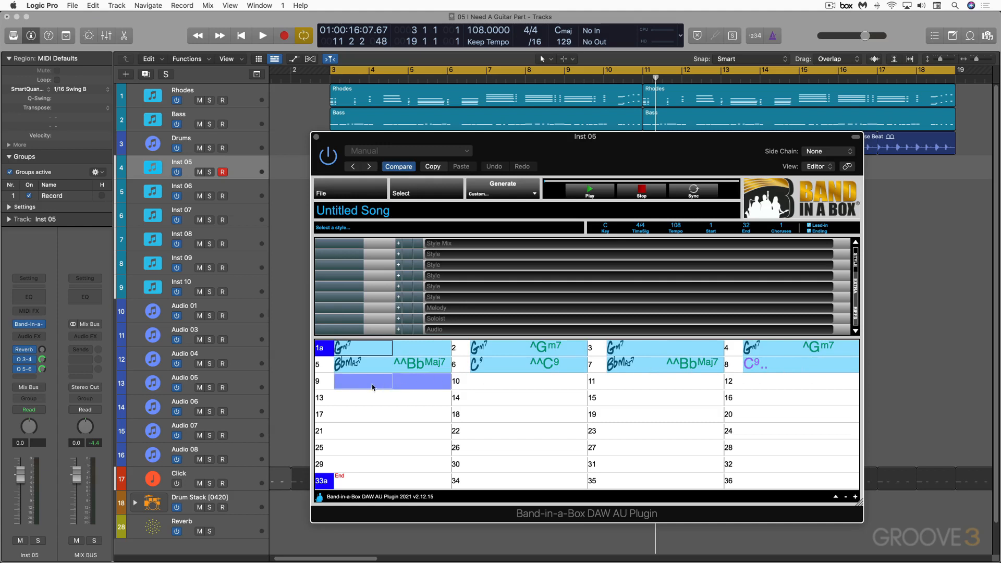
left_click(352, 382)
key("super+v")
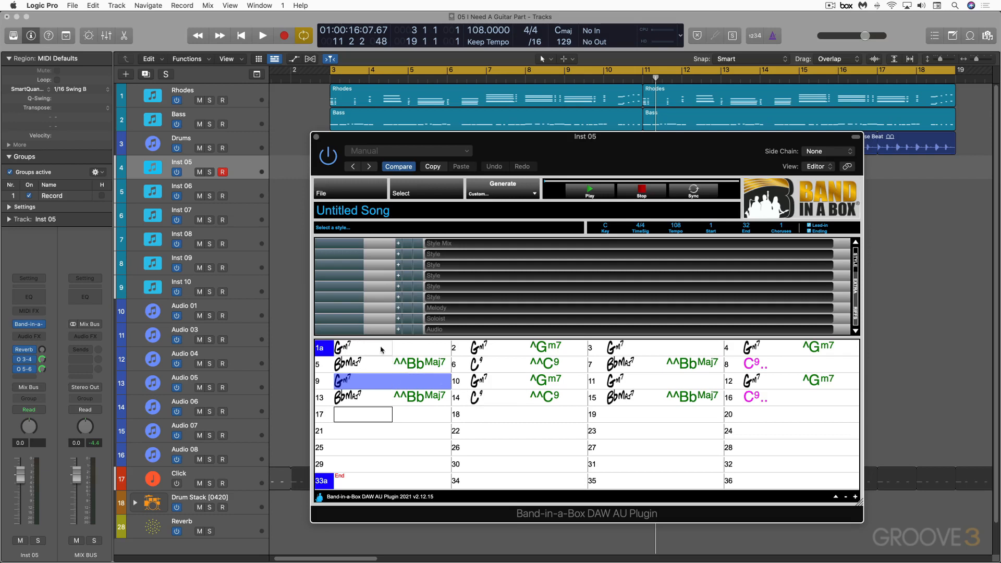
- Compare the available generation options with bars 1 to 16 selected and with no bars selected
left_click_drag(348, 346, 828, 398)
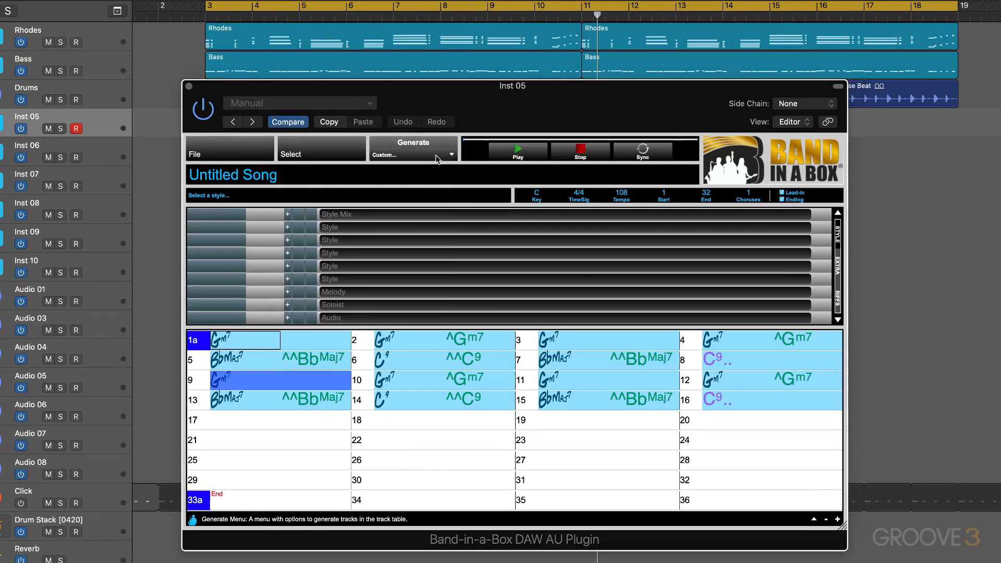
left_click(534, 194)
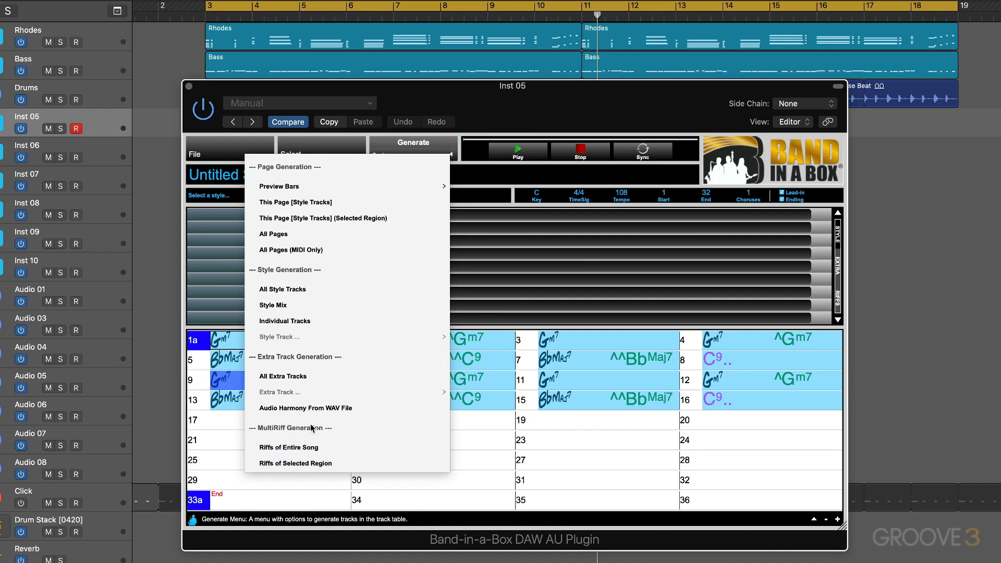
left_click(214, 423)
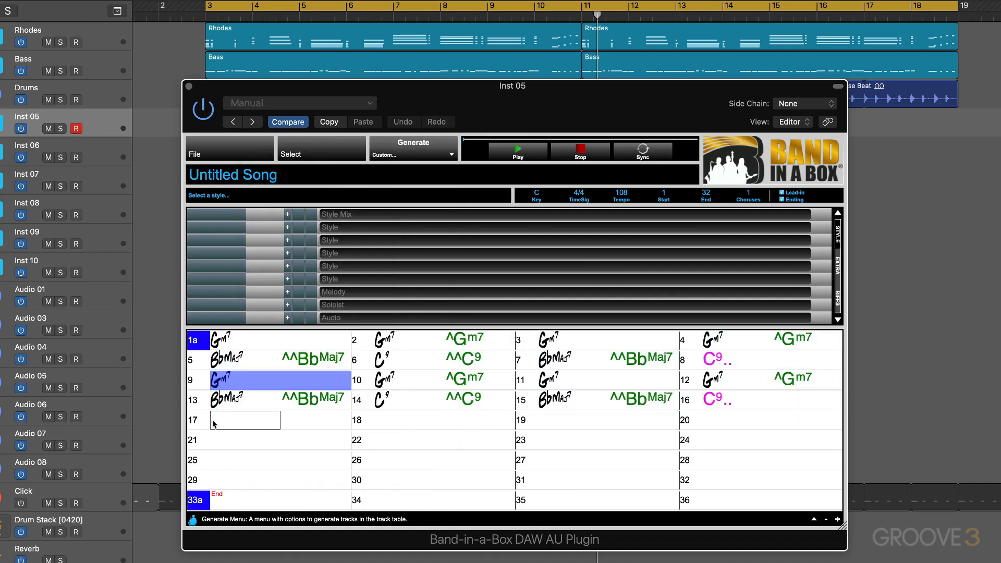
left_click(451, 156)
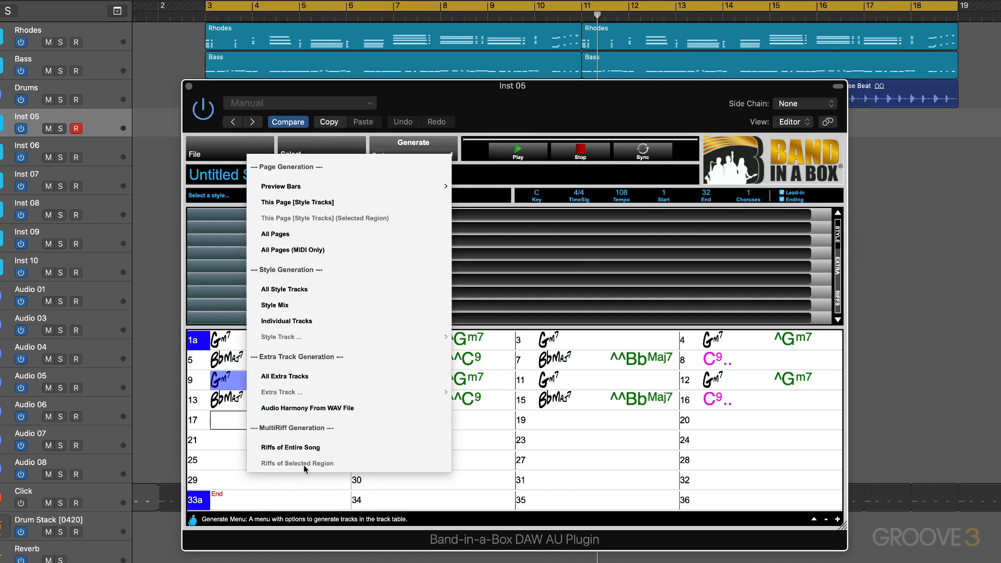
left_click(214, 444)
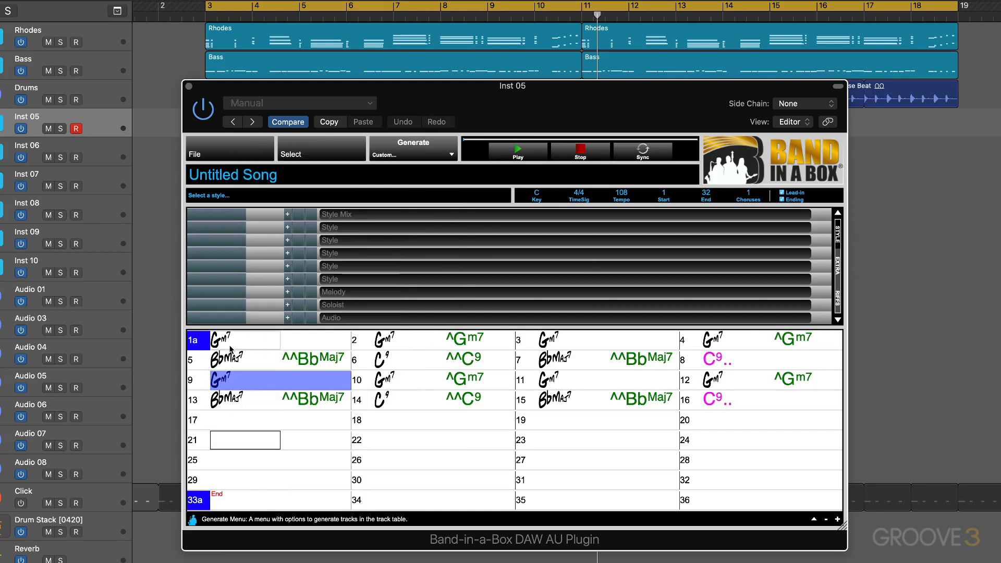
- Select bars 1 to 16 and start MultiRiff generation with Riffs of Selected Region
left_click_drag(233, 342, 730, 402)
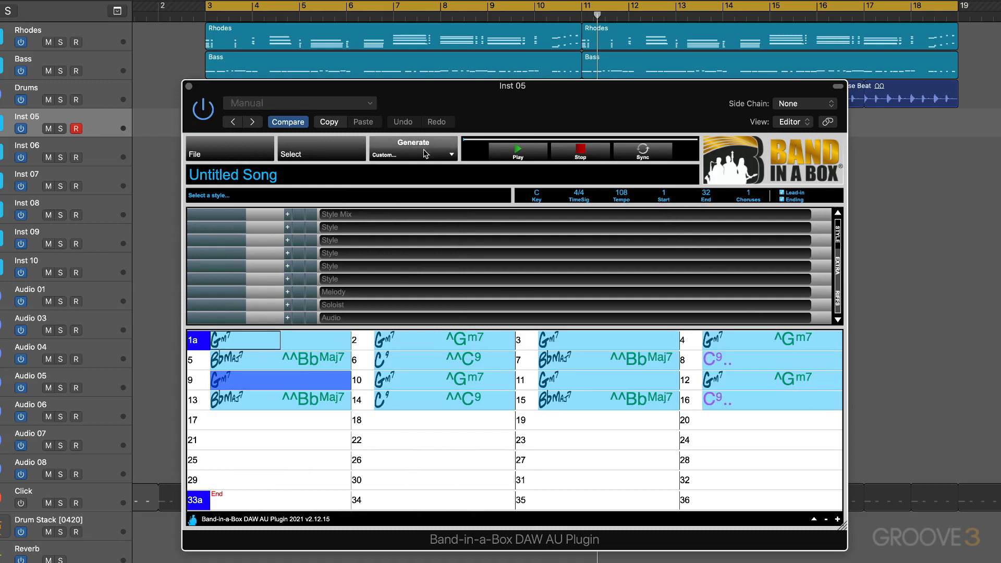
left_click(451, 155)
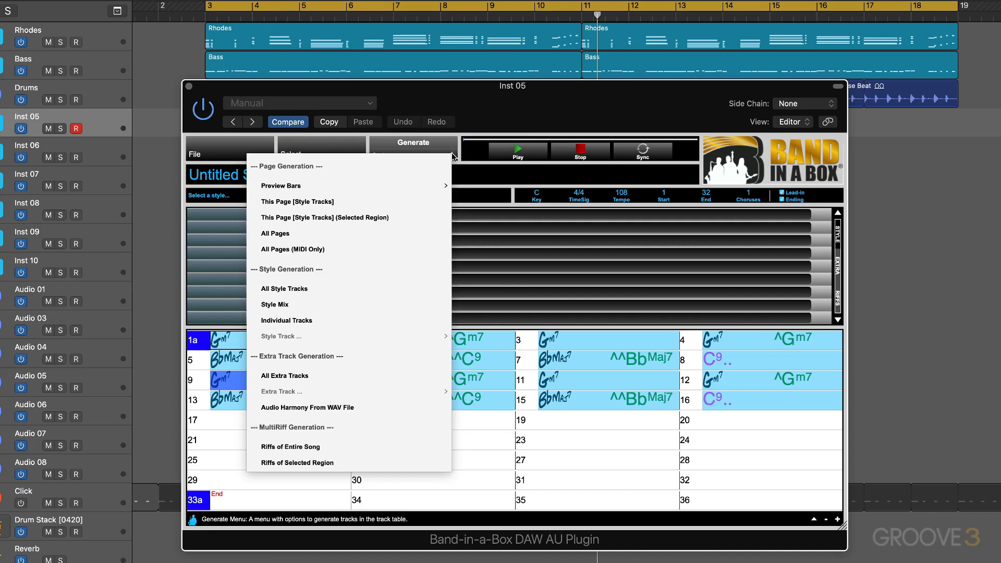
left_click(332, 463)
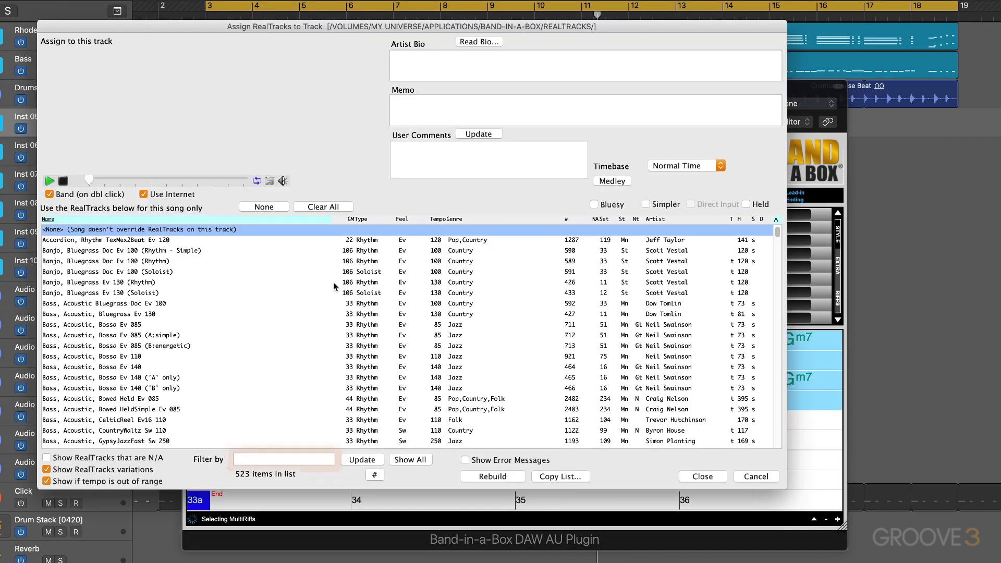
- Filter the RealTracks list by "guitar,electric" and look through the filtered entries
type("guitar,electric")
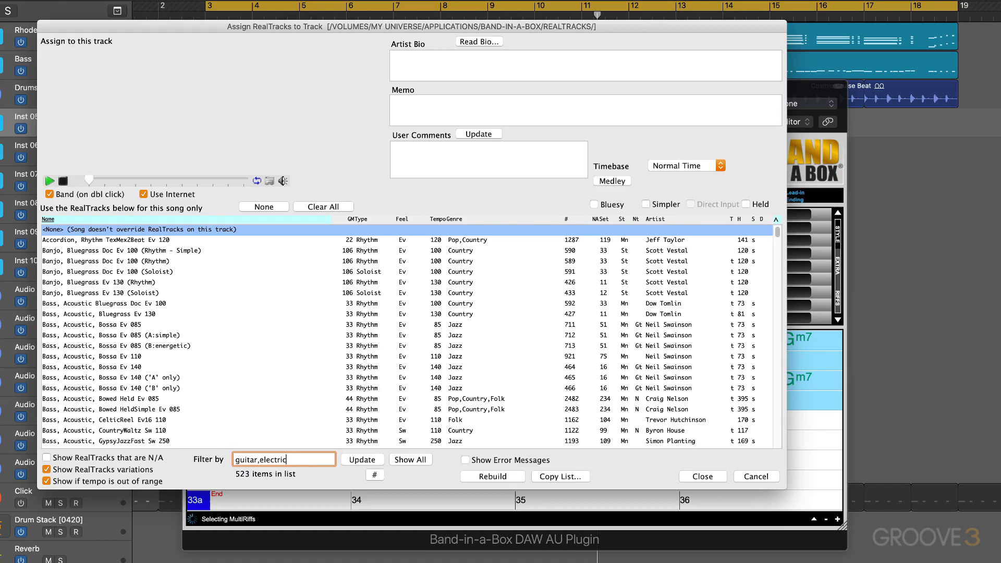
key("Return")
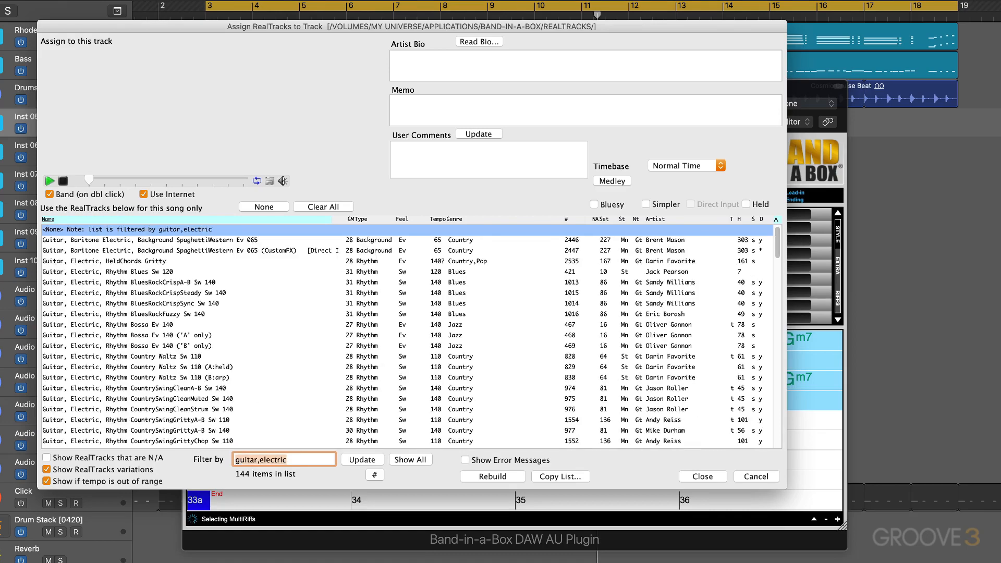
scroll(135, 339, "down", 10)
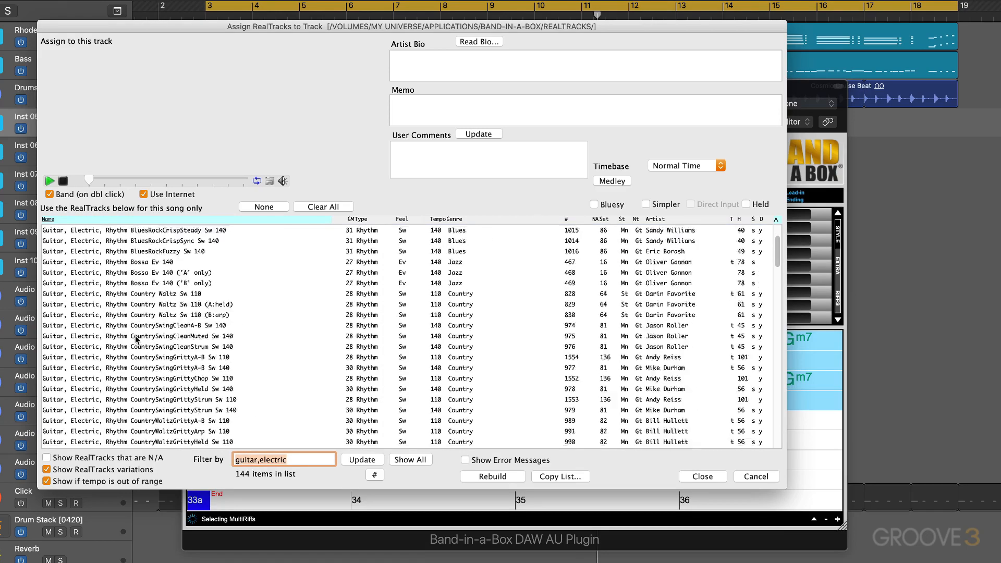
scroll(136, 338, "up", 10)
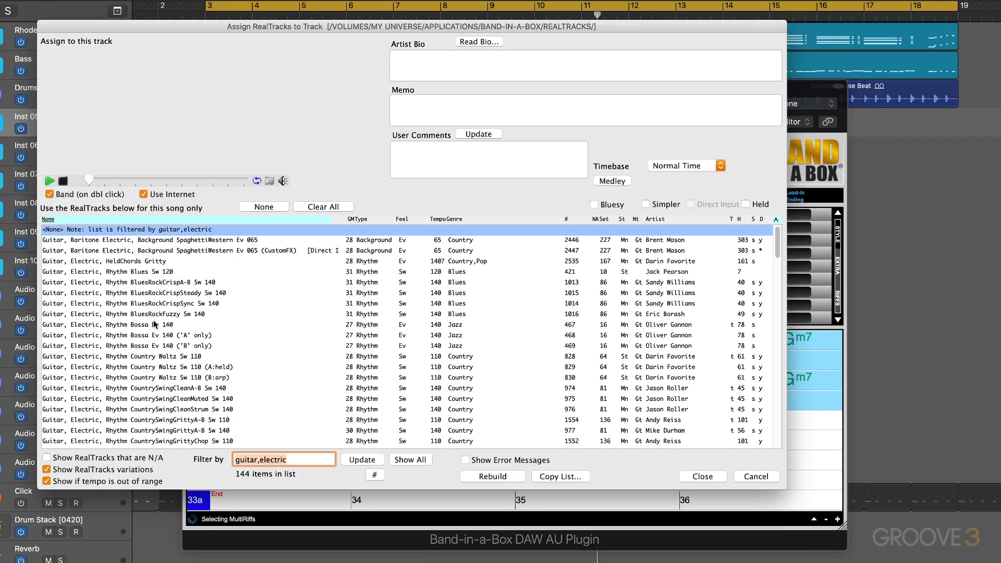
- Sort the filtered RealTracks by genre and then by tempo, and look through the entries around 110
left_click(449, 219)
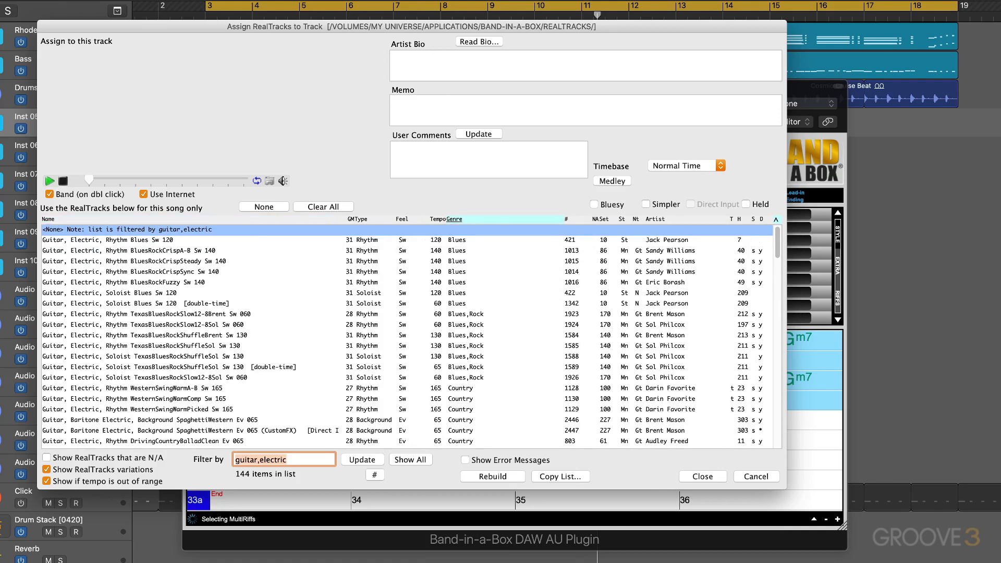
left_click(438, 220)
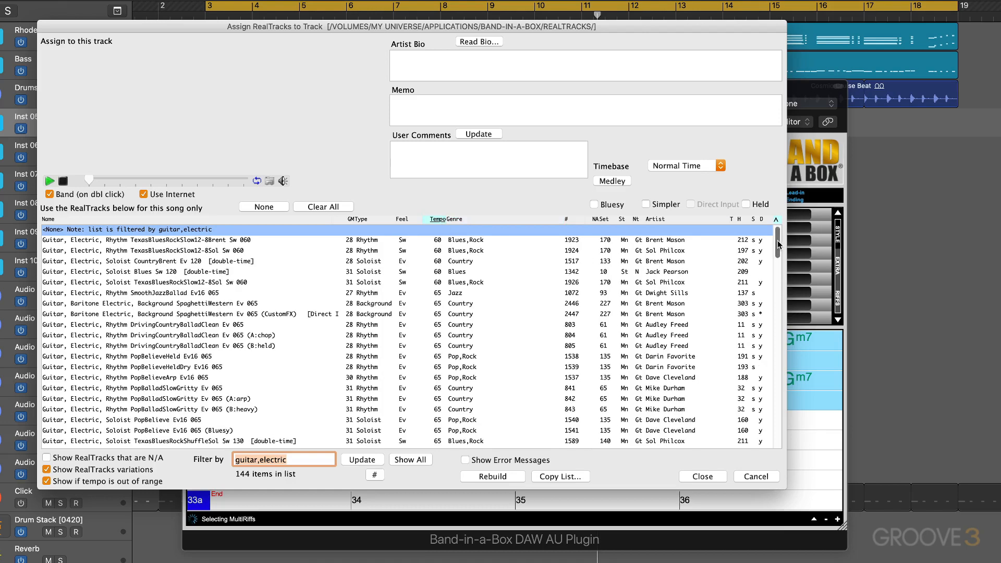
left_click_drag(778, 243, 768, 313)
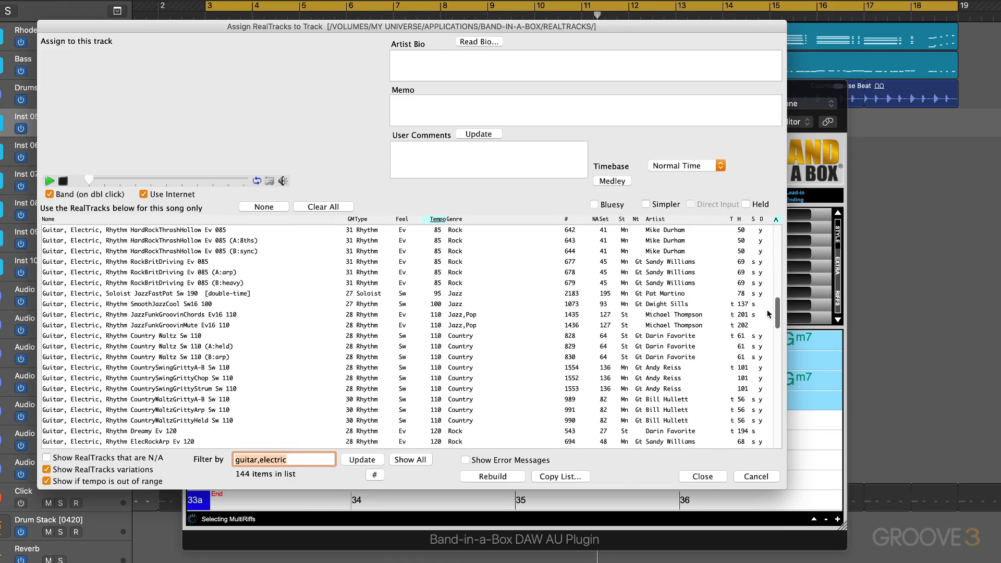
- Audition the RealTracks "Rhythm SmoothJazzCool Sw16 100" and "Rhythm JazzFunkGroovinChords Ev16 110"
left_click(159, 308)
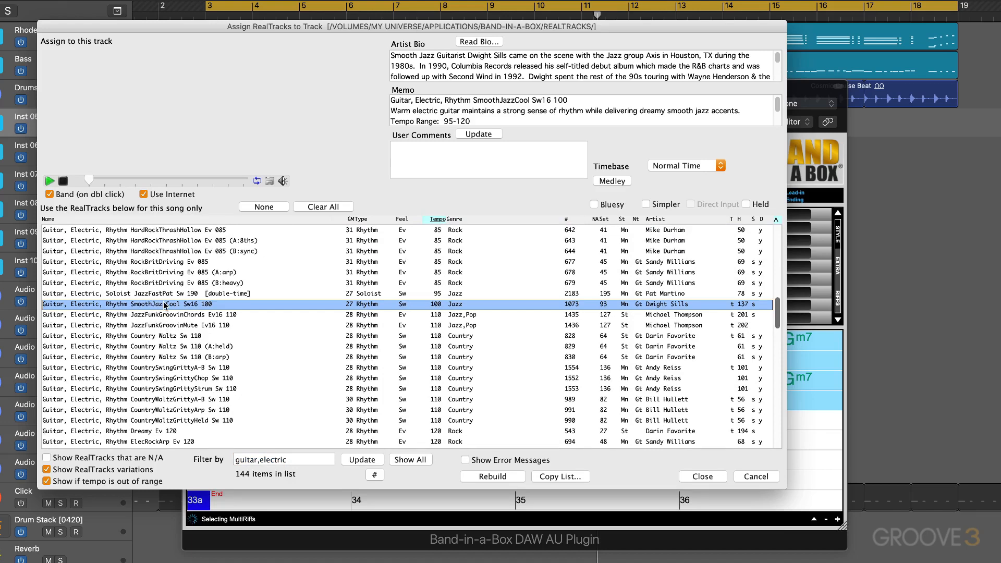
double_click(164, 305)
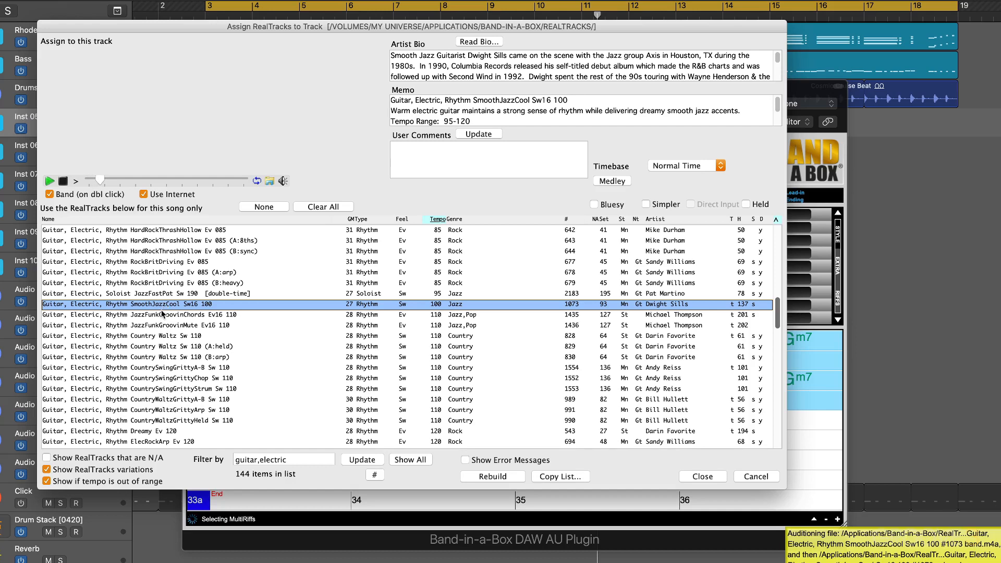
left_click(160, 315)
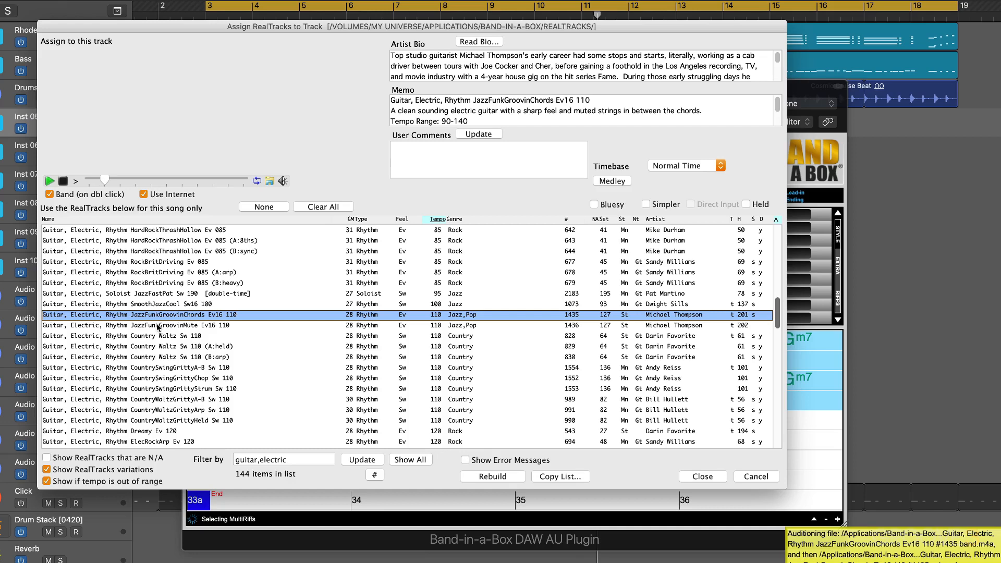
- Audition and assign "Rhythm JazzFunkGroovinMute Ev16 110", and generate the MultiRiffs with it
left_click(158, 327)
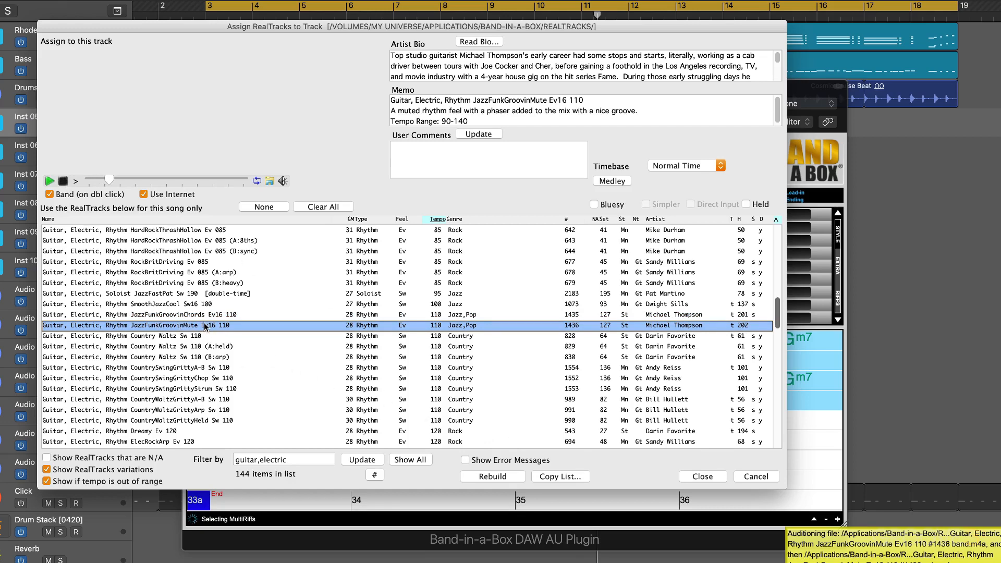
left_click(701, 477)
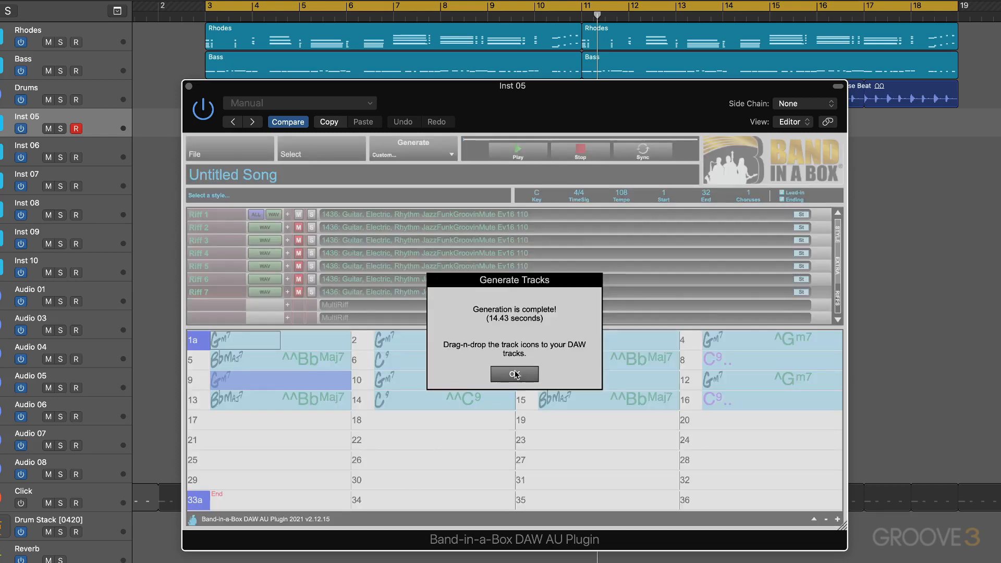
left_click(515, 374)
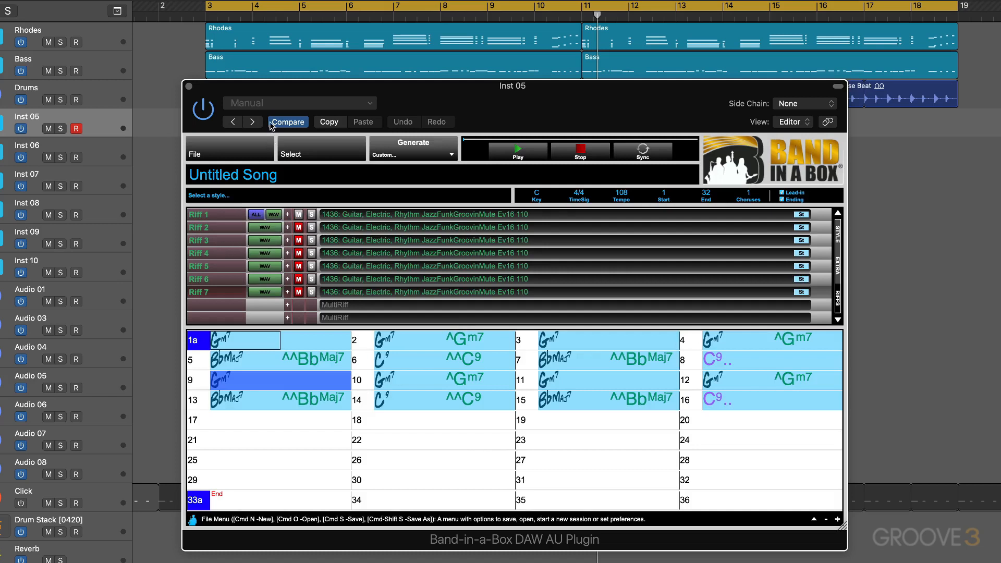
- Place all seven generated riffs on existing tracks starting at Audio 01, bar 3, and close the plugin window
left_click_drag(273, 98, 539, 120)
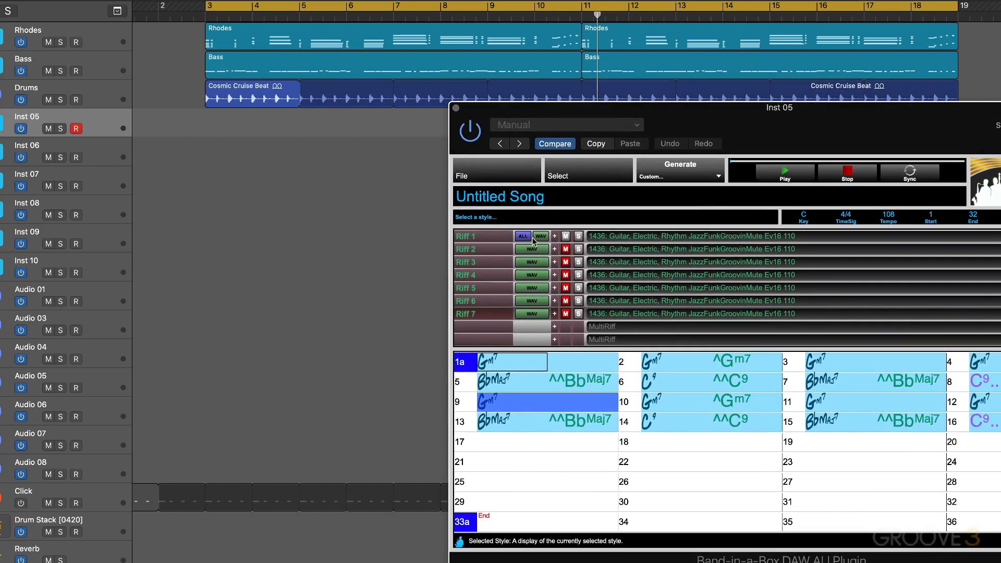
left_click_drag(524, 237, 206, 302)
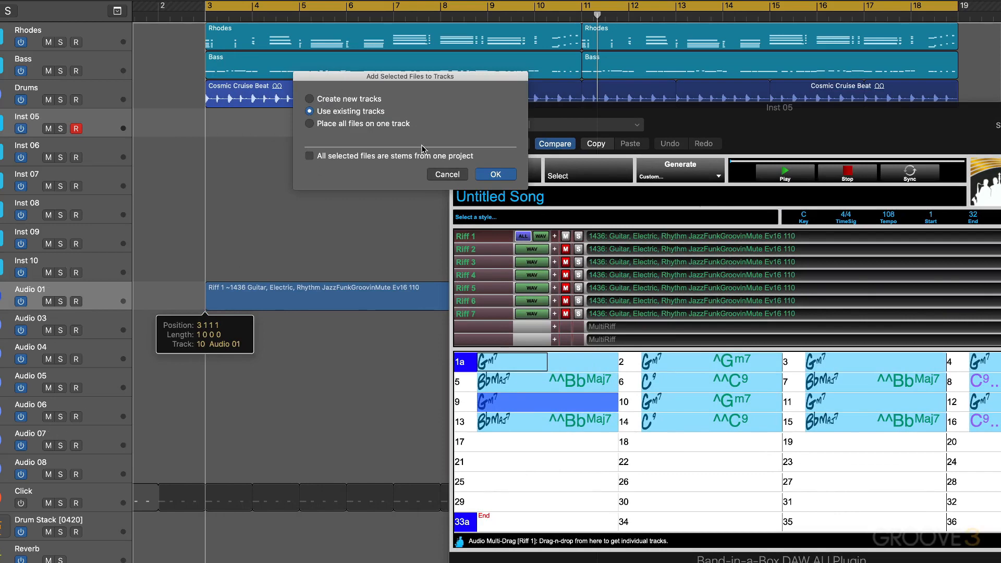
left_click(495, 174)
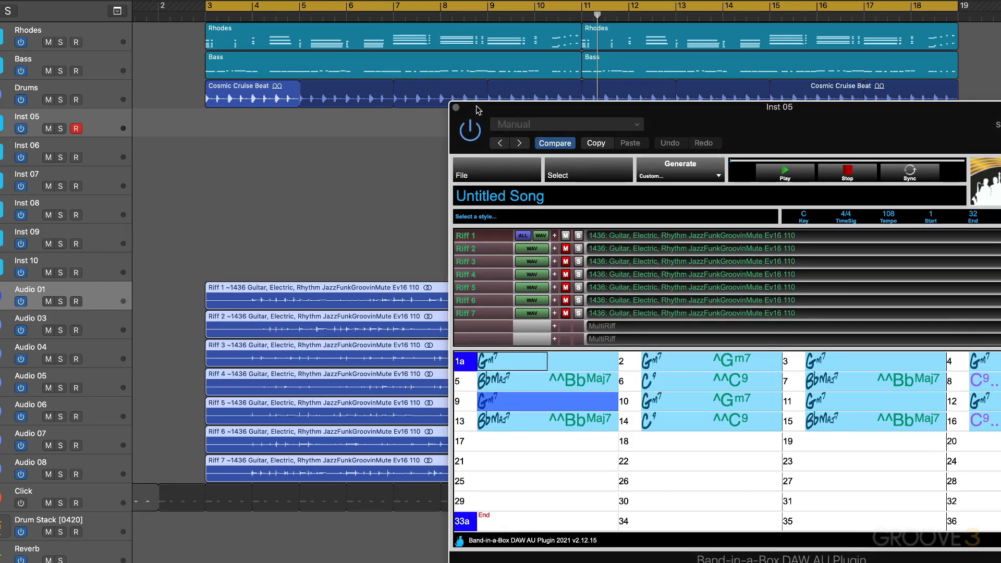
left_click(455, 107)
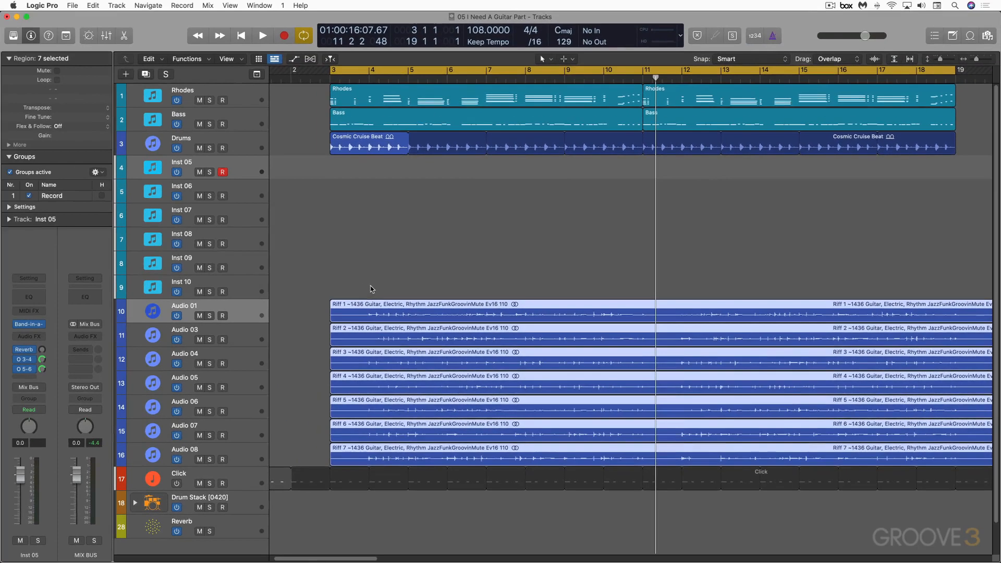
- Move the seven riff regions together one bar earlier, to start at bar 2
key("super+Right")
scroll(370, 290, "left", 8)
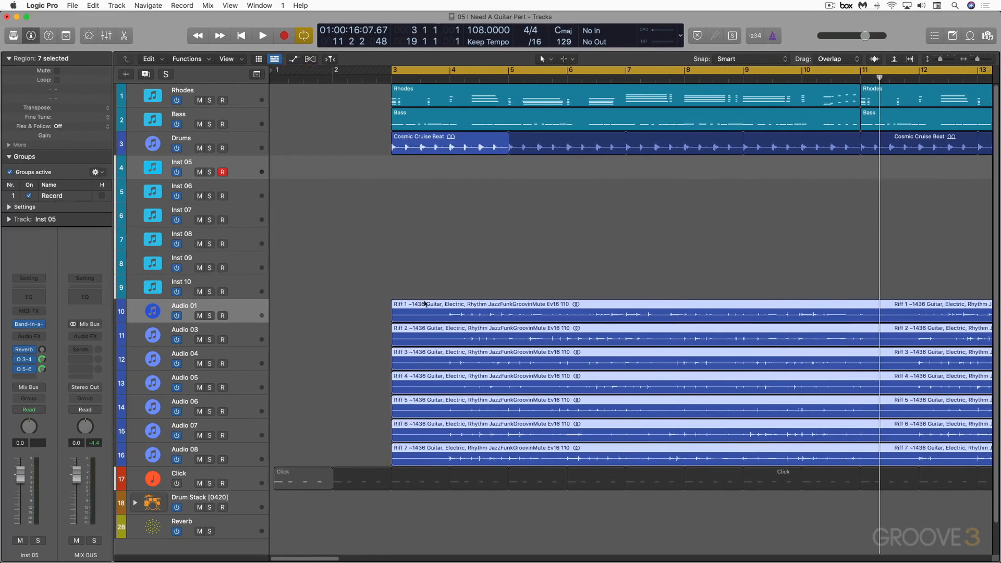
left_click_drag(426, 302, 368, 309)
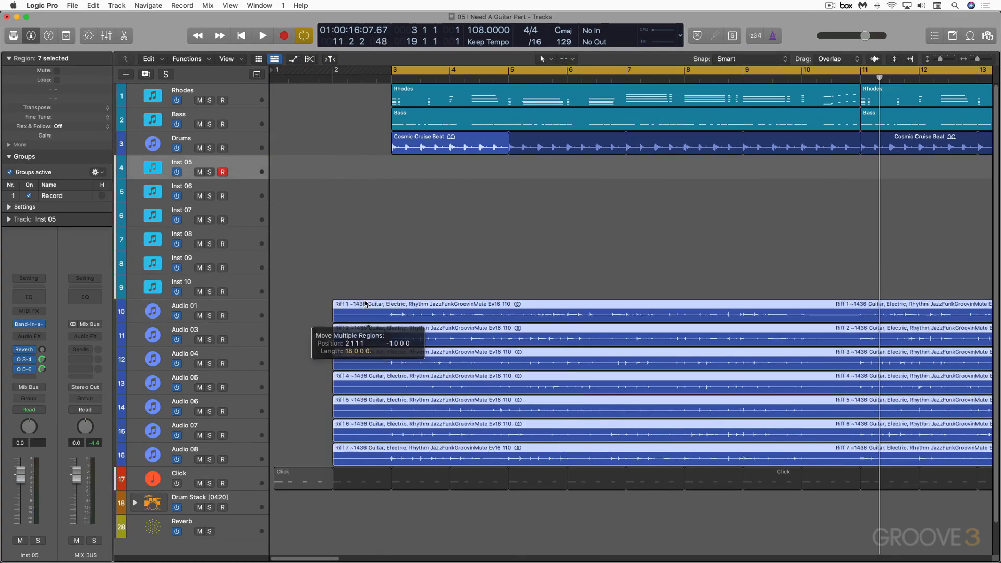
- Mute the seven riff tracks, and play the song with only Riff 1 and then only Riff 2 unmuted
left_click_drag(199, 316, 198, 369)
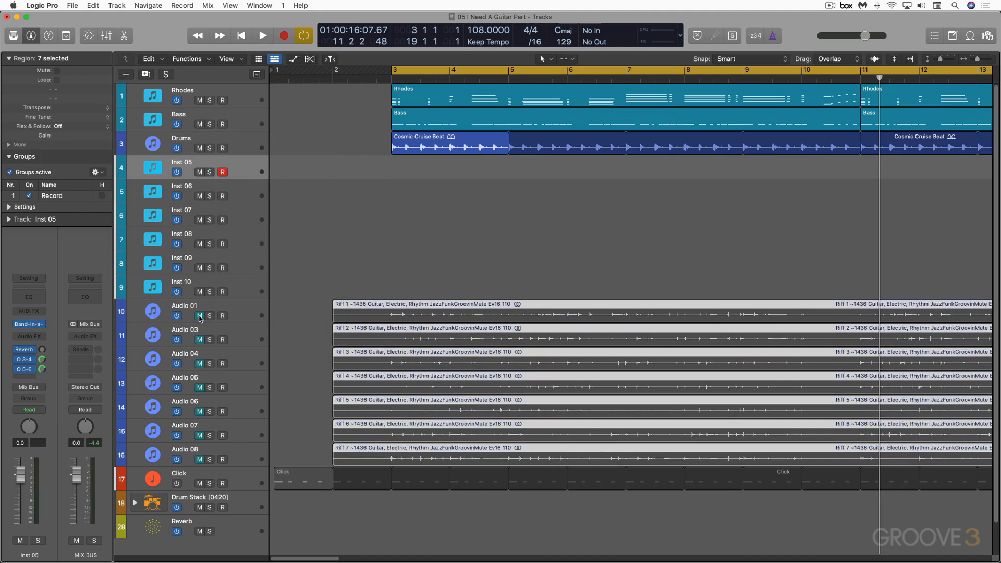
key("space")
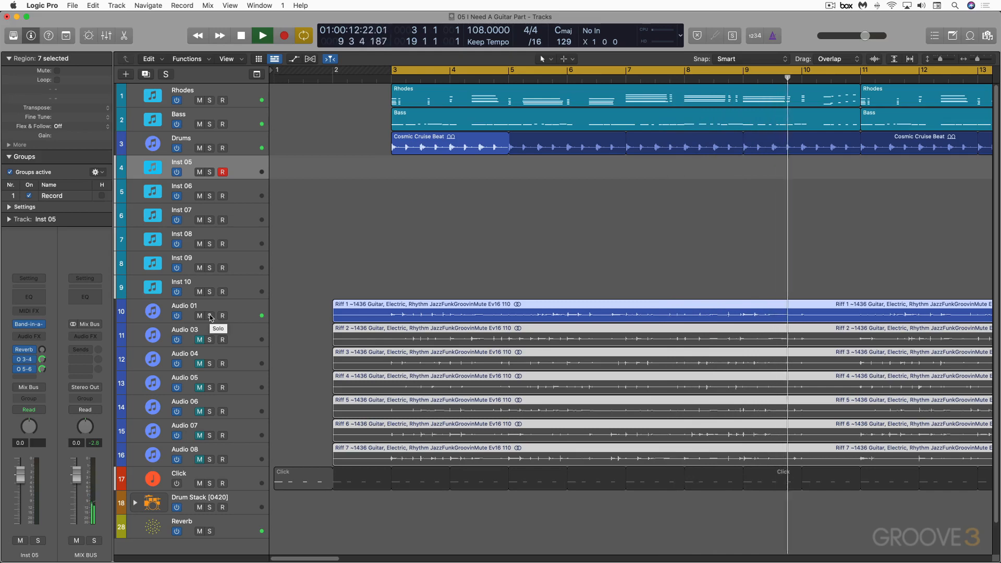
scroll(363, 271, "right", 5)
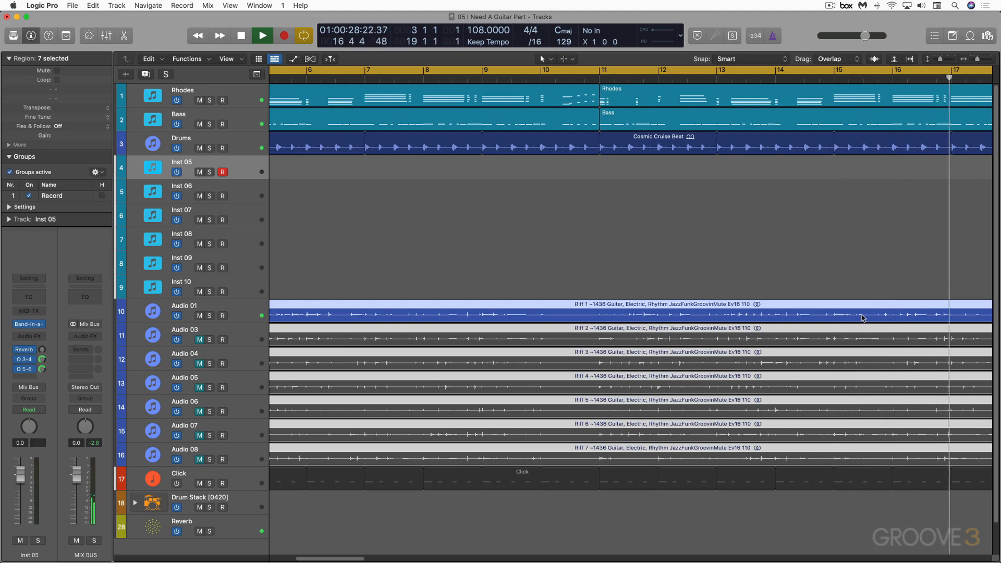
key("space")
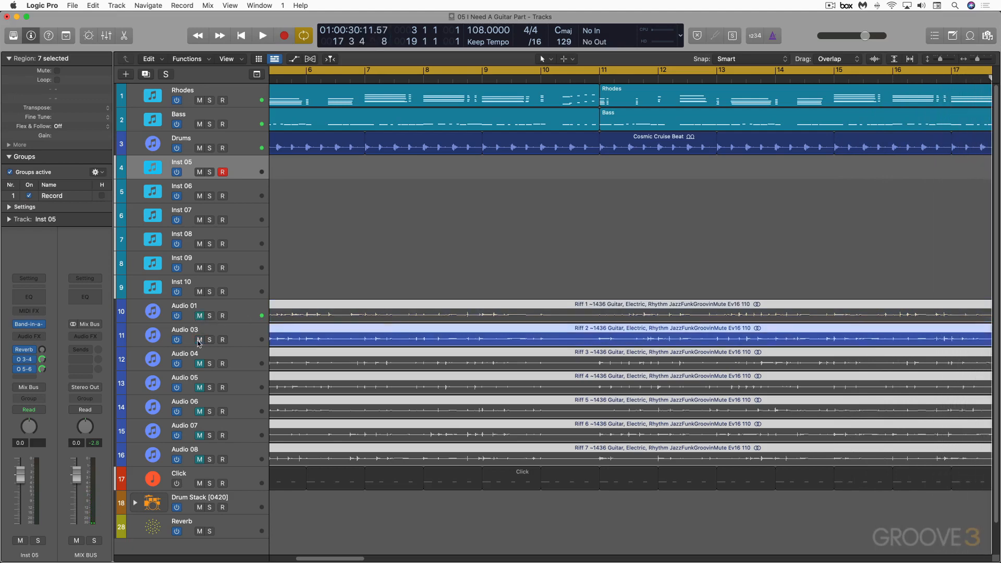
key("space")
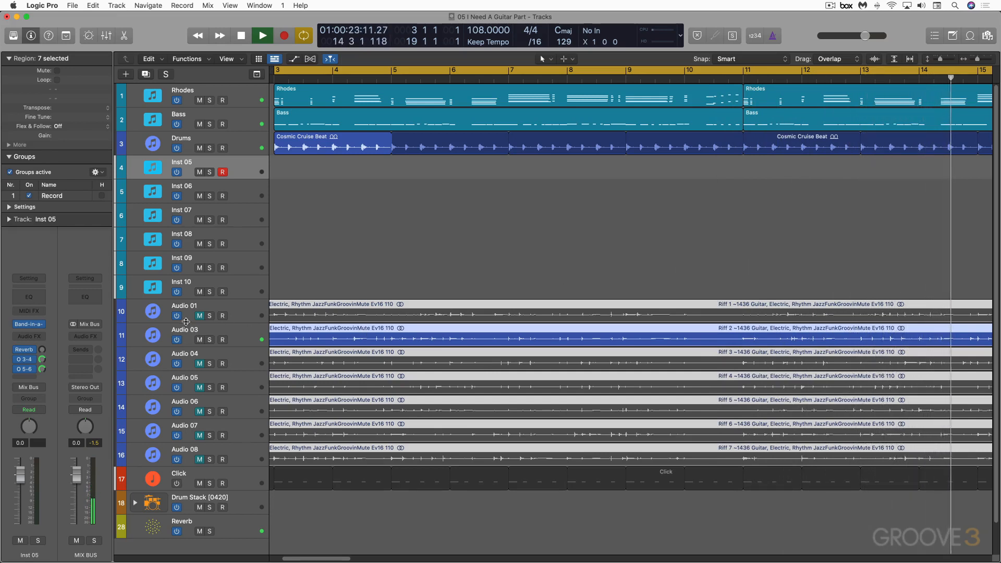
- Unmute Audio 01, pan Audio 03 to +55, and listen to Riffs 1 and 2 together
left_click(244, 316)
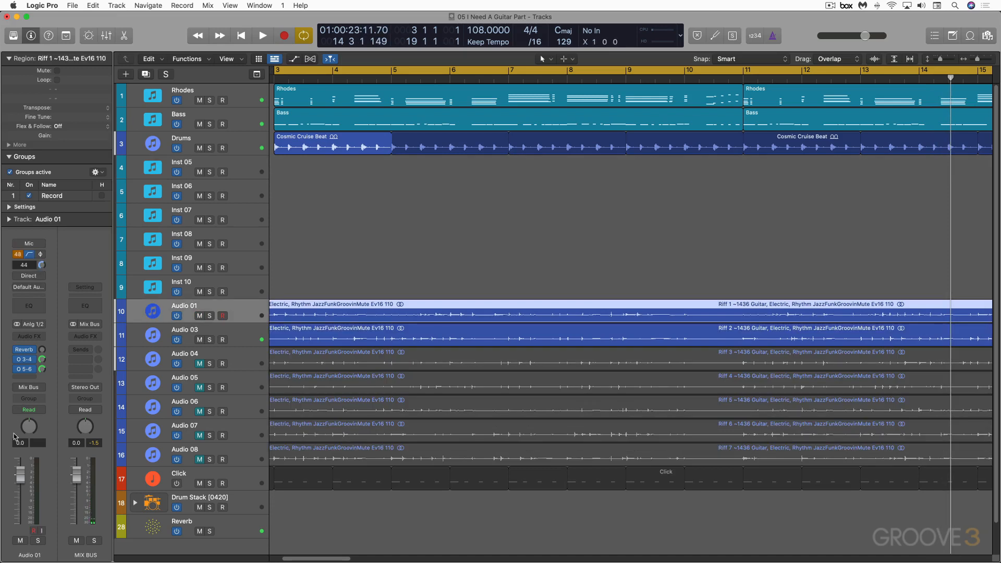
left_click(215, 333)
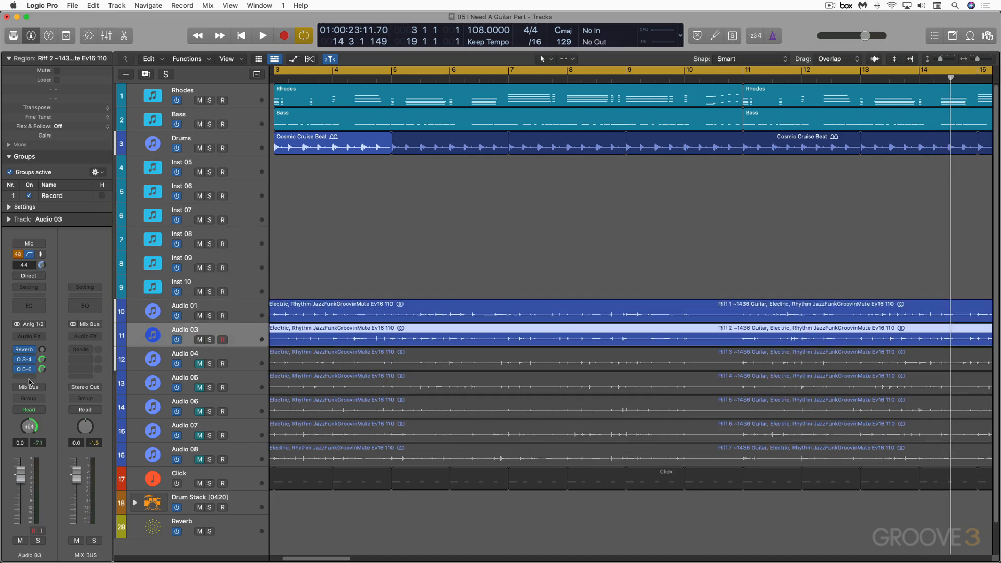
key("space")
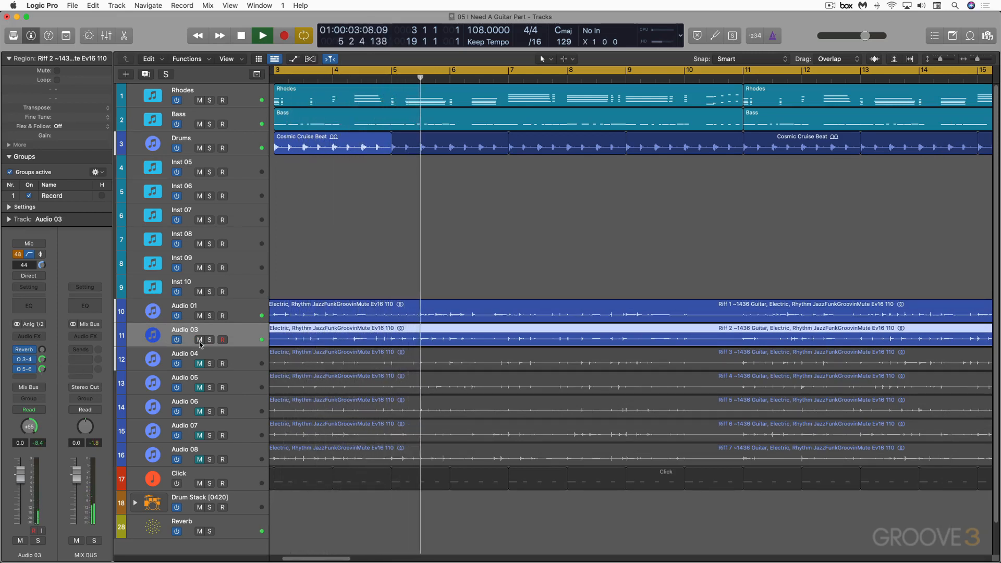
key("space")
- Mute Audio 01 and Audio 03, unmute Audio 04, and listen to Riff 3 with the song
left_click(199, 316)
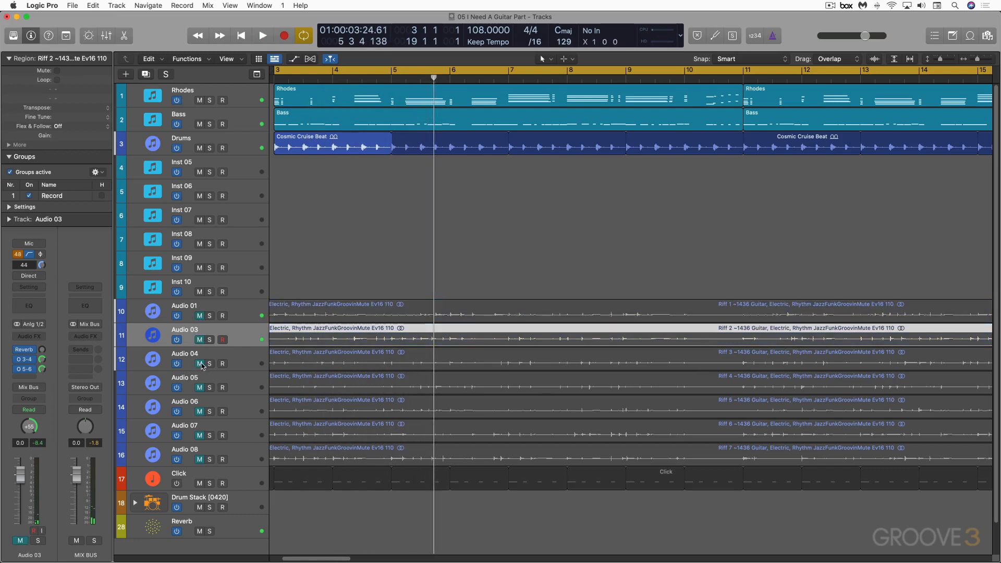
left_click(200, 364)
key("space")
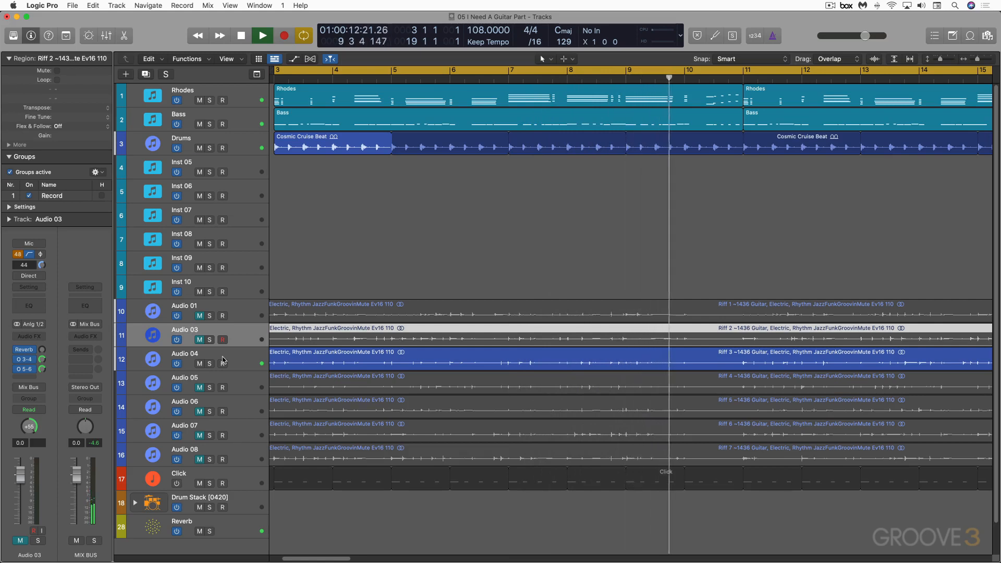
key("space")
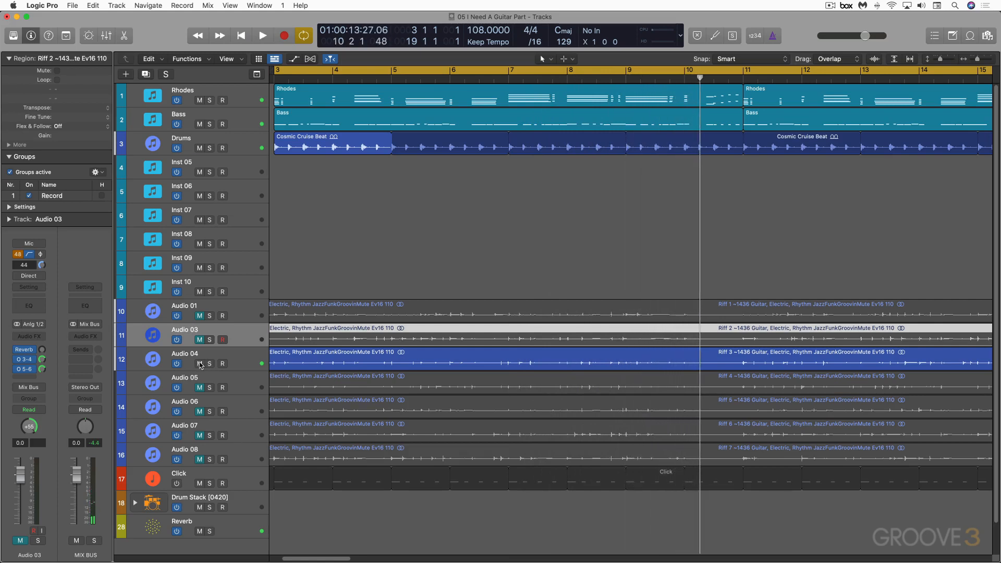
- Mute Audio 04, unmute Audio 05, and listen to Riff 4 with the song
left_click(199, 364)
left_click(200, 388)
key("space")
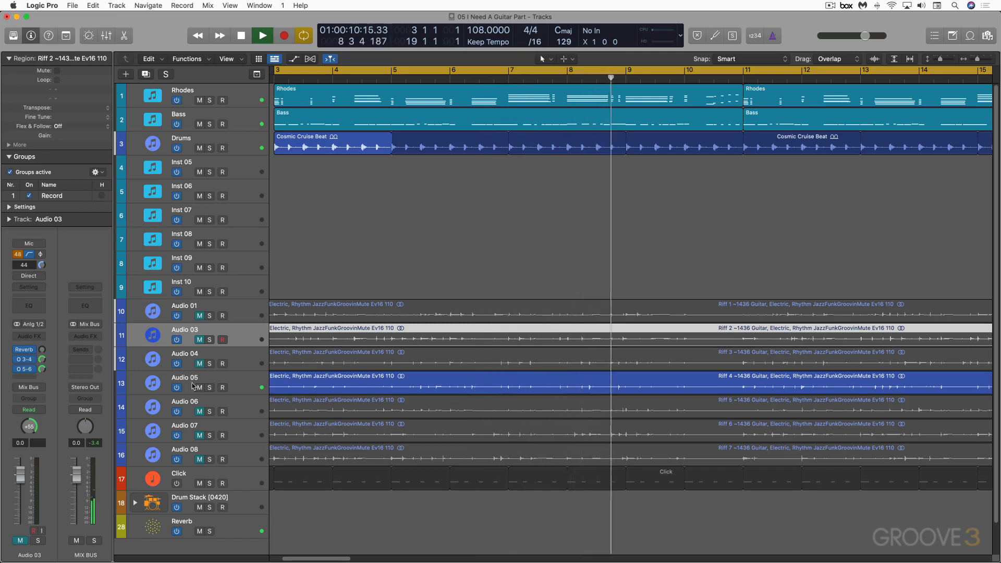
- Mute Audio 05, unmute Audio 06, and listen to Riff 5 with the song
left_click(207, 411)
key("space")
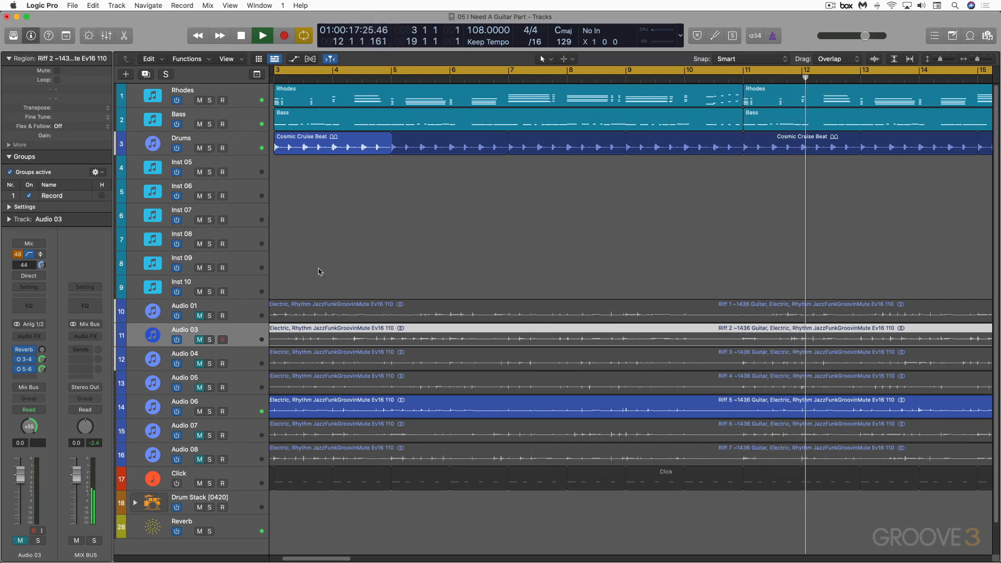
key("space")
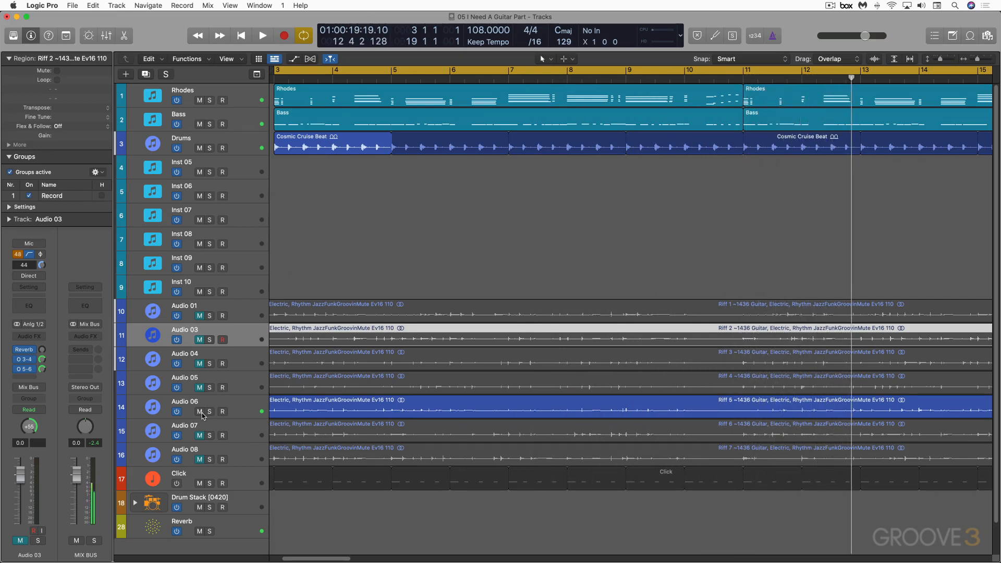
- Mute Audio 06, unmute Audio 07, and listen to Riff 6 with the song
left_click(201, 412)
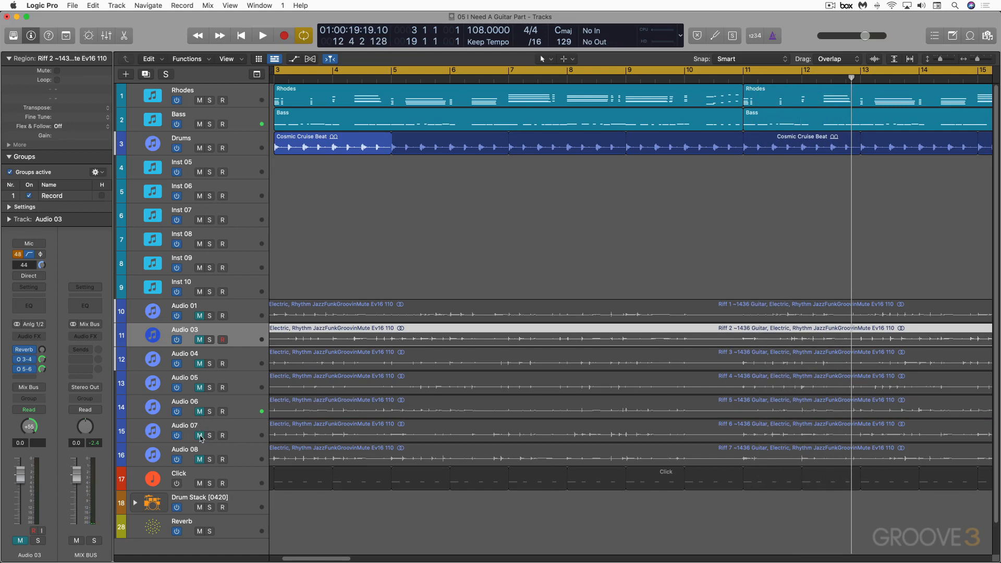
left_click(200, 436)
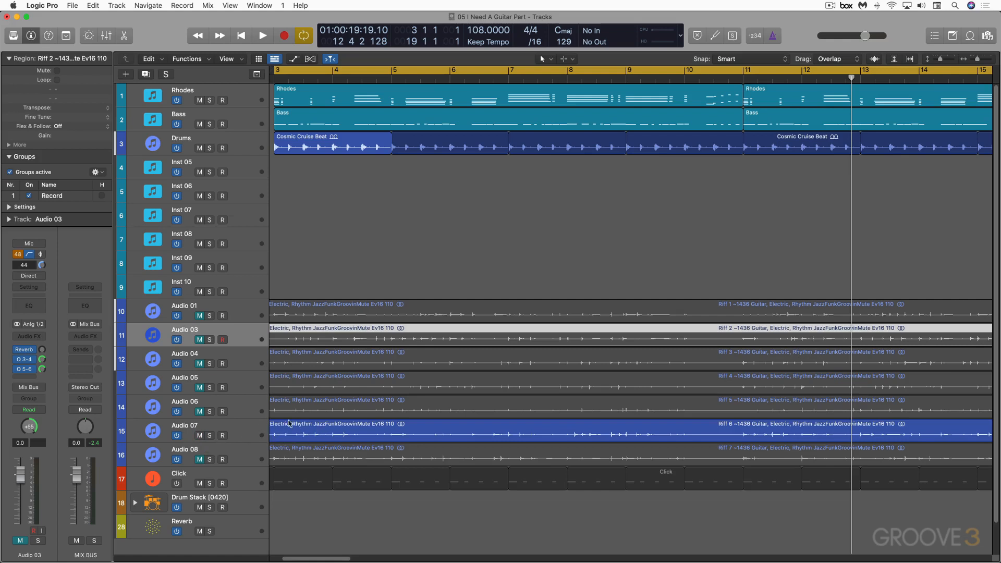
key("space")
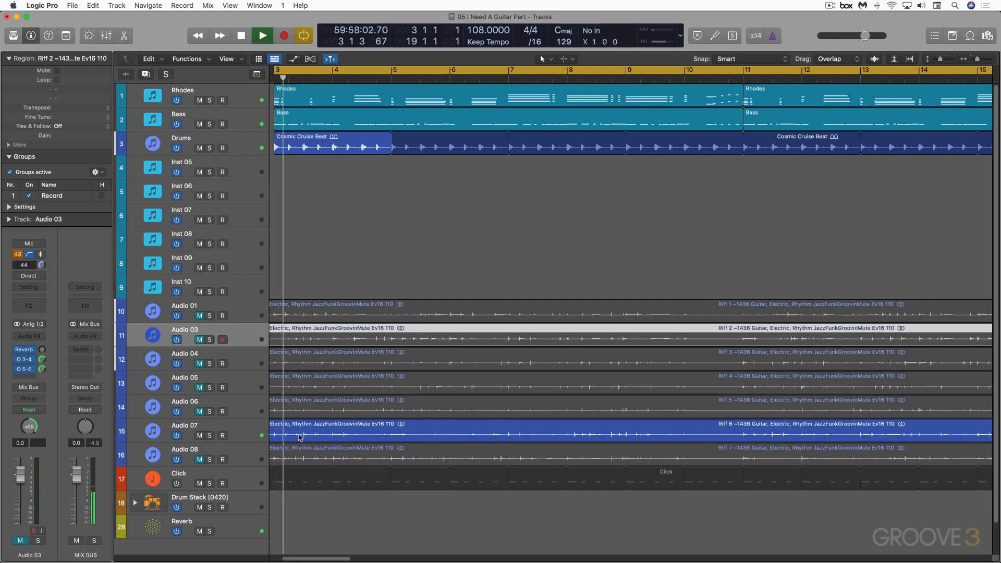
key("space")
- Mute Audio 07, listen to Riff 7 with Audio 08 unmuted, and mute Audio 08 again
left_click(199, 436)
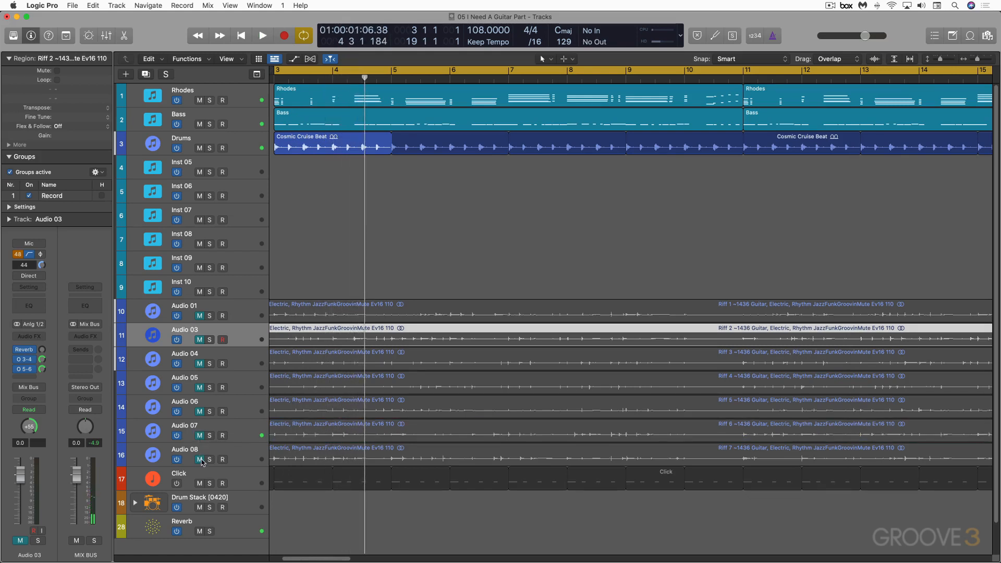
left_click(199, 459)
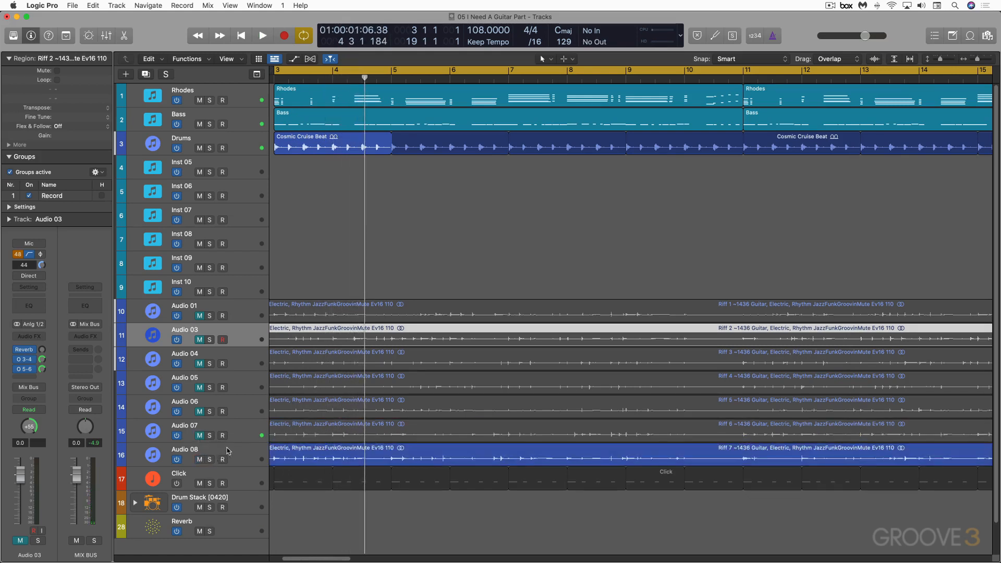
key("space")
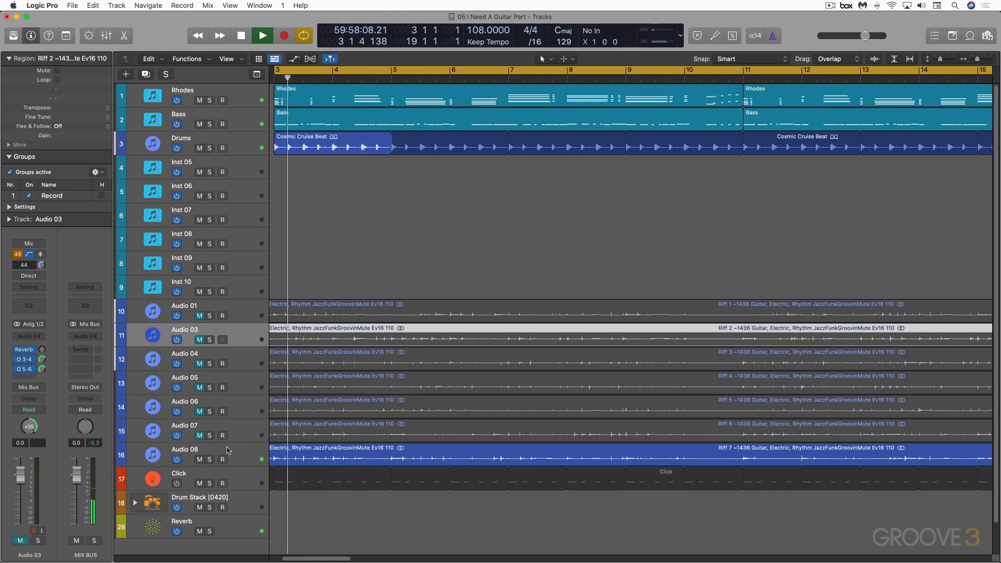
left_click(200, 460)
key("space")
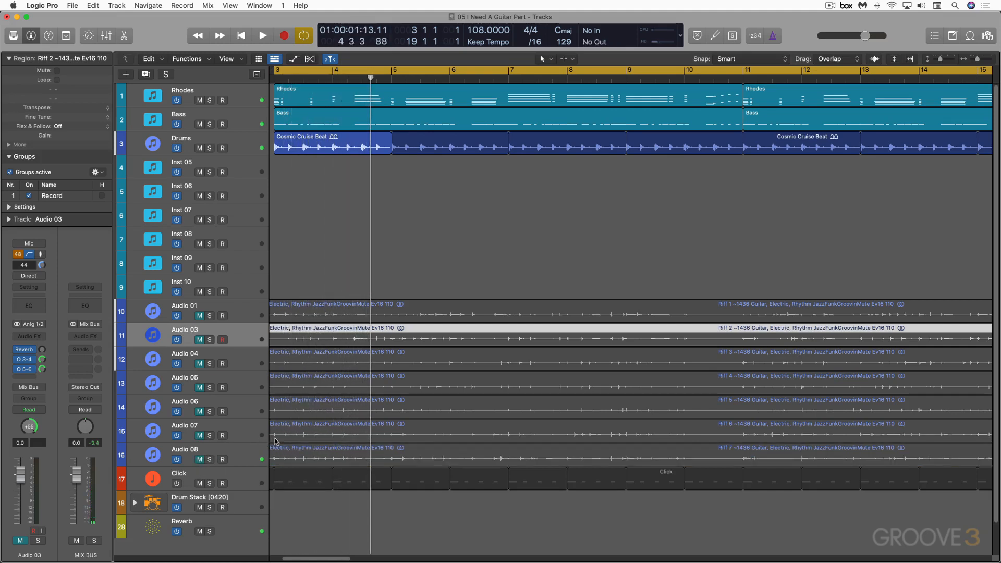